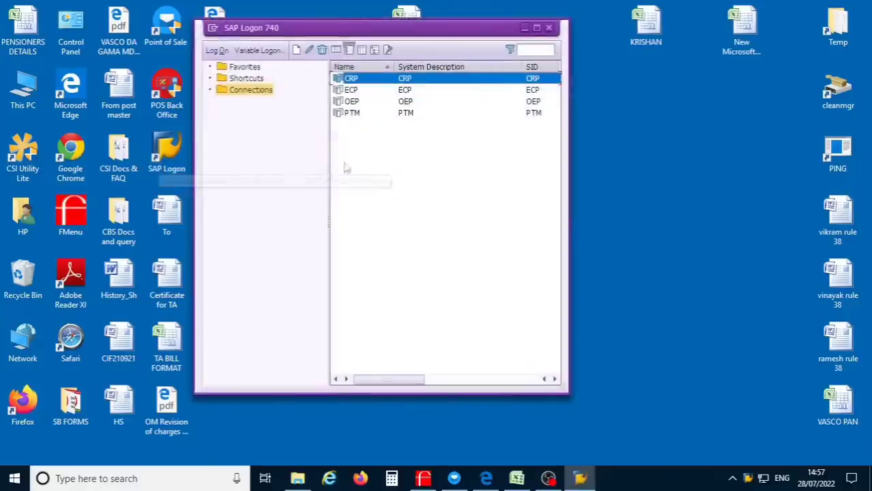
Log on to the ECP system from the SAP connections list
{"action": "left_click", "coordinate": [404, 90]}
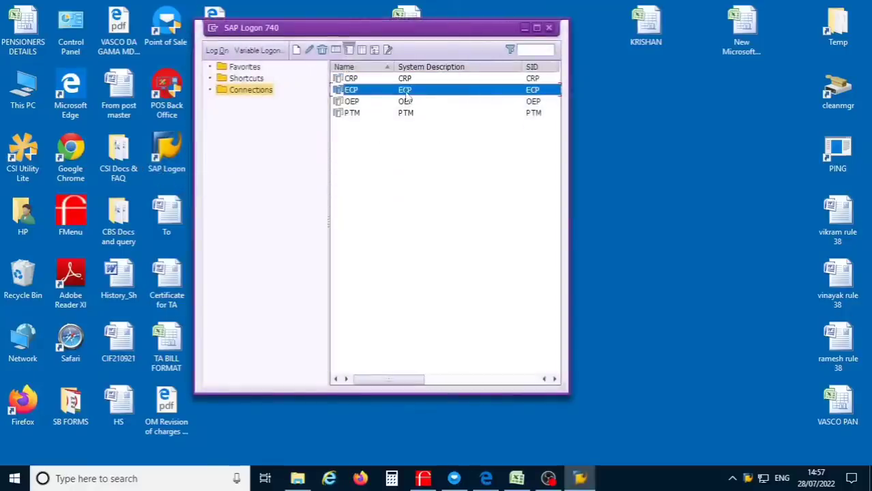
{"action": "double_click", "coordinate": [406, 94]}
{"action": "key", "text": "Return"}
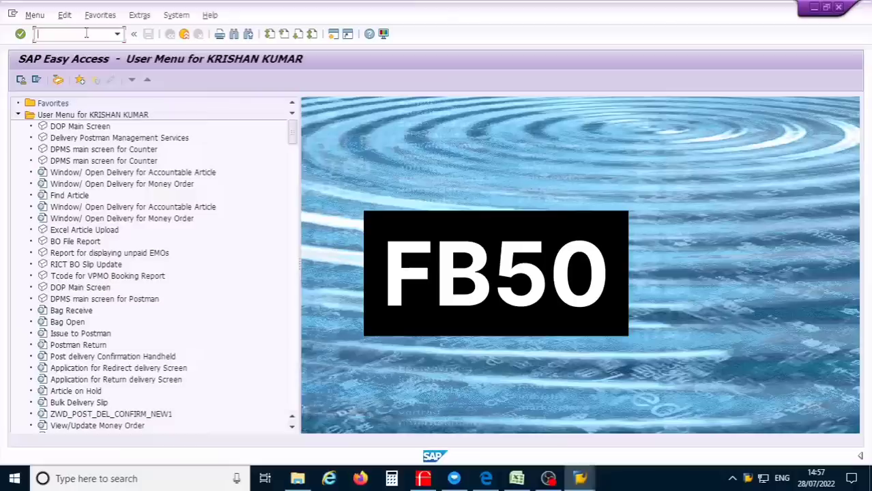
Start transaction FB50 and set the company code to DOPI for the G/L account document
{"action": "type", "text": "FB50"}
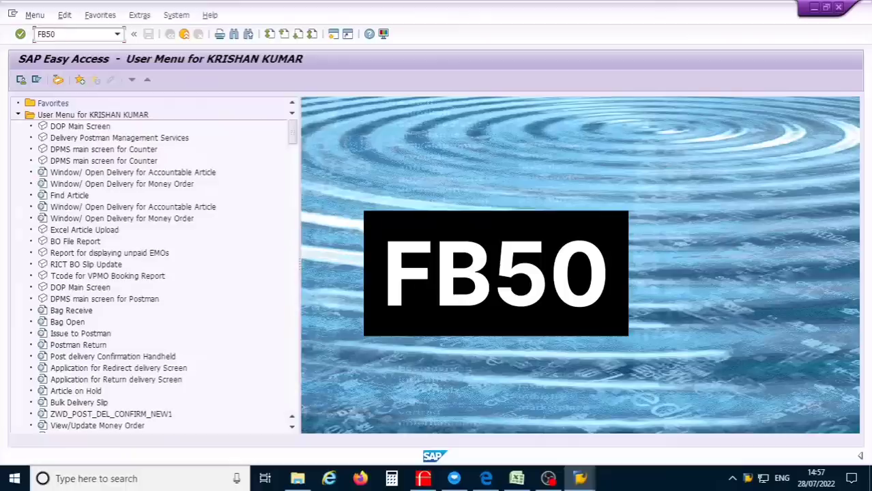
{"action": "left_click", "coordinate": [21, 33]}
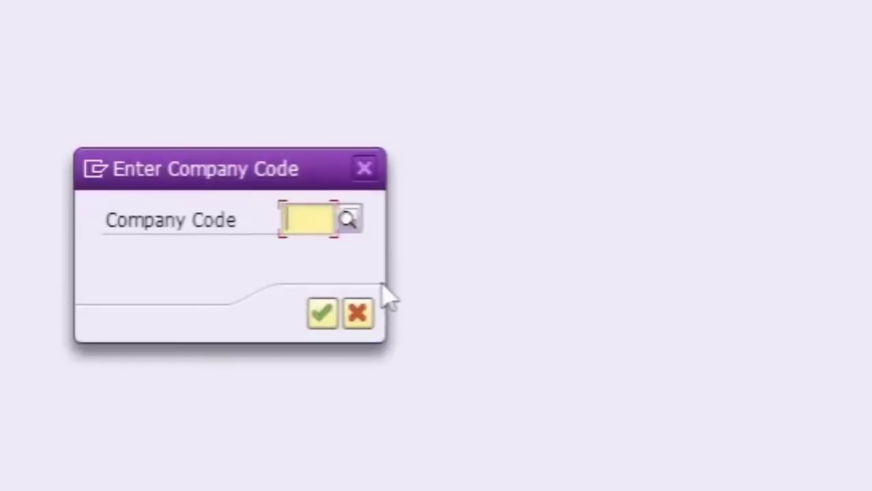
{"action": "type", "text": "DOP"}
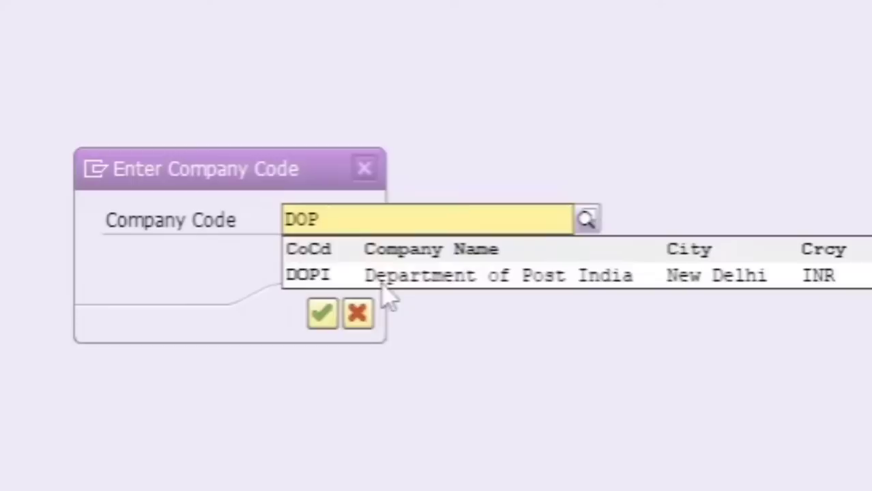
{"action": "left_click", "coordinate": [428, 279]}
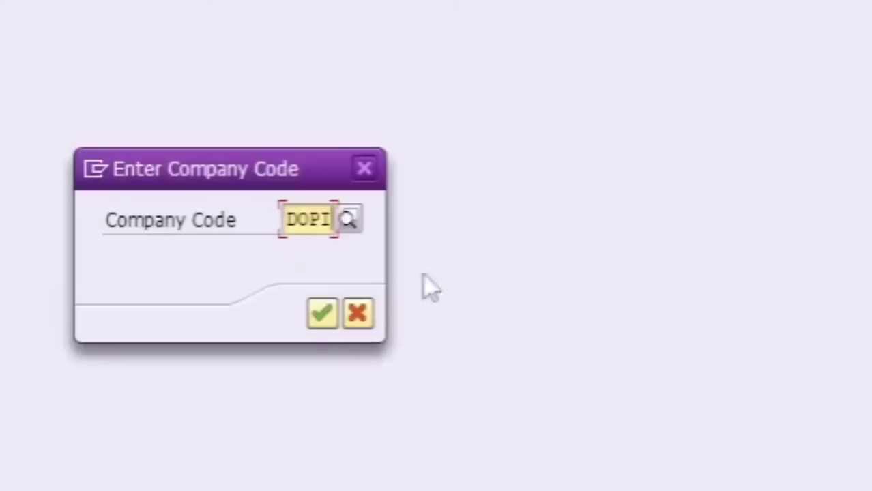
{"action": "left_click", "coordinate": [318, 319]}
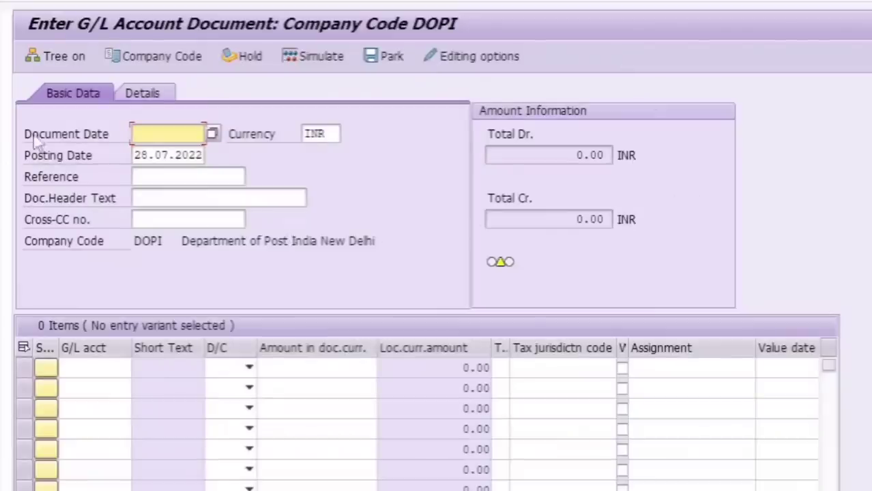
Set the document date to 28.07.2022 in the basic data of the G/L document
{"action": "left_click", "coordinate": [213, 135]}
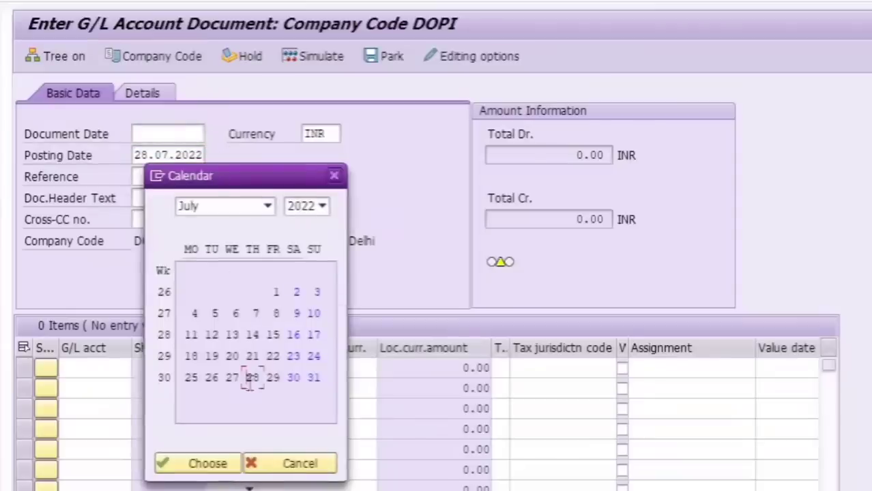
{"action": "left_click", "coordinate": [205, 464]}
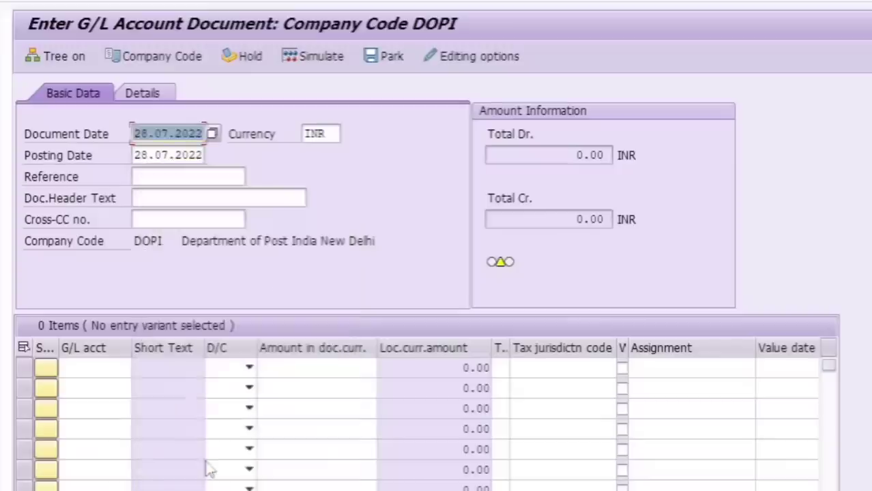
{"action": "left_click", "coordinate": [189, 154]}
{"action": "left_click", "coordinate": [183, 153]}
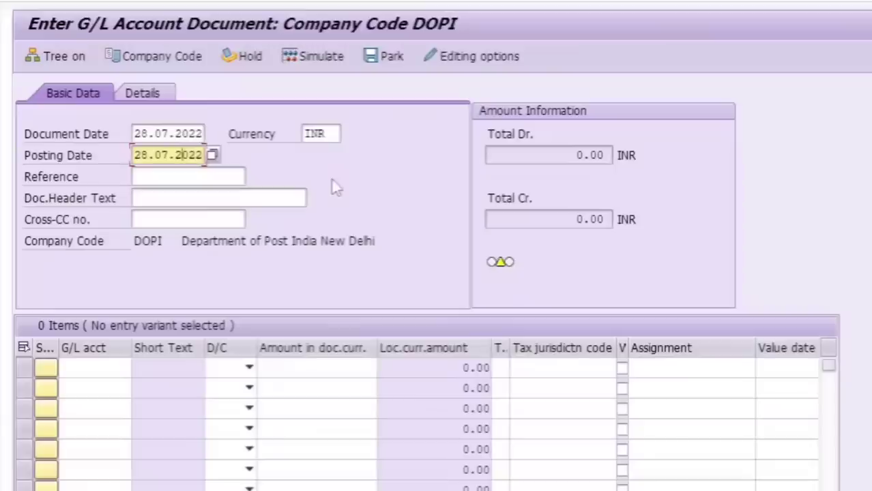
{"action": "left_click", "coordinate": [79, 372]}
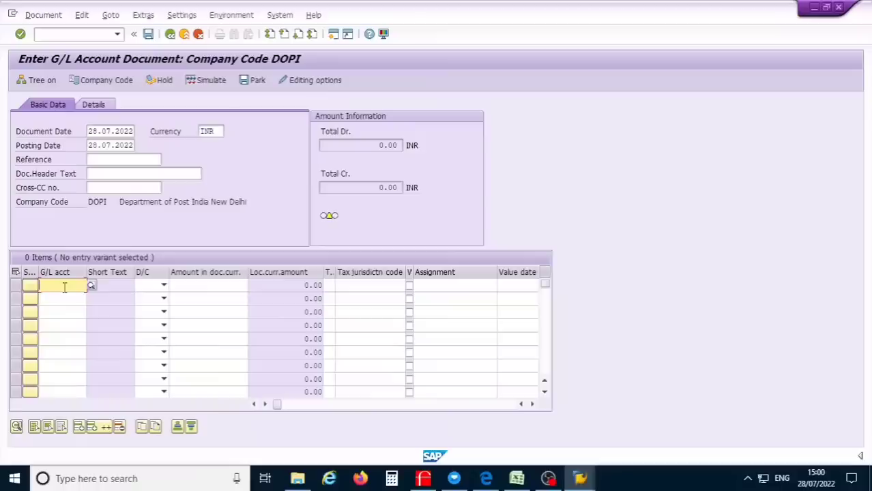
{"action": "type", "text": "880"}
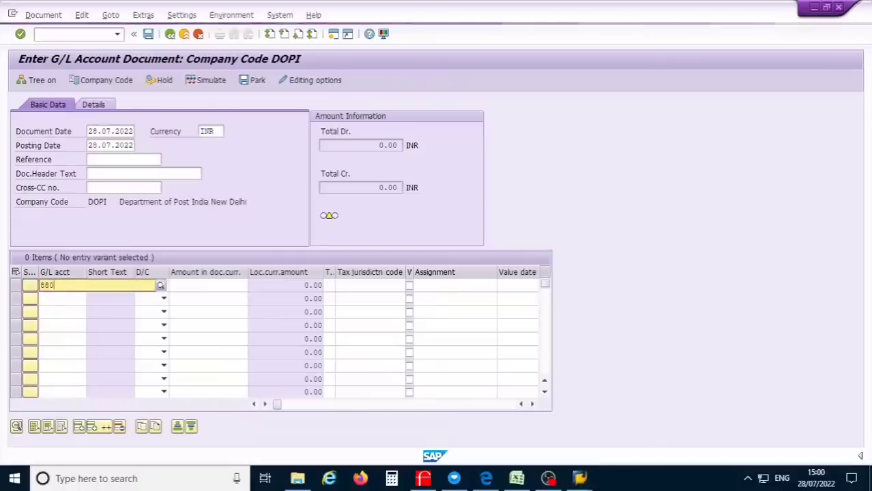
{"action": "type", "text": "140065"}
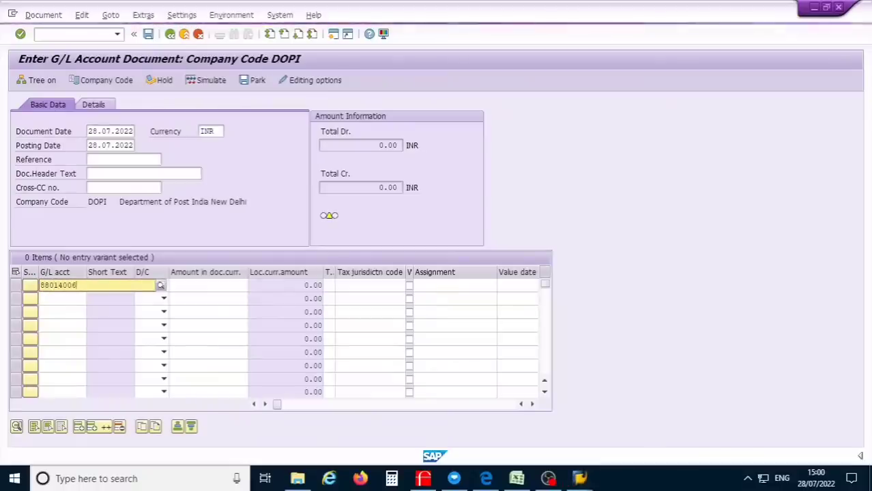
{"action": "type", "text": "0"}
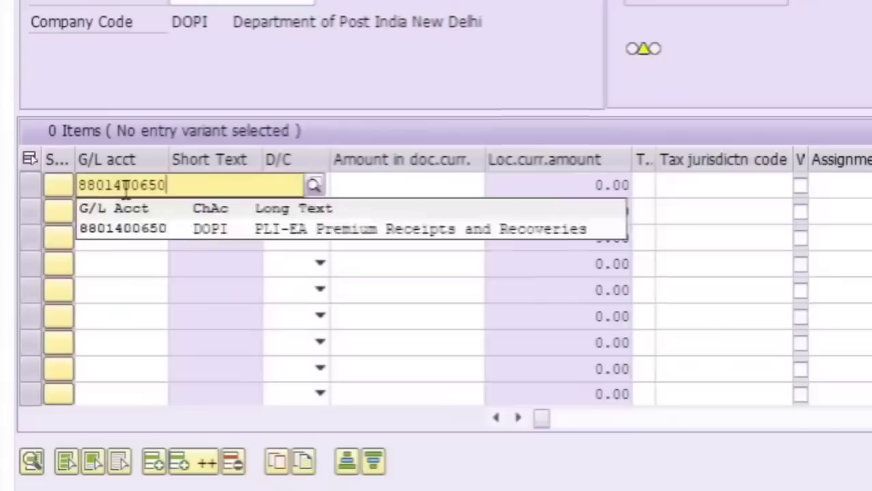
{"action": "left_click", "coordinate": [162, 229]}
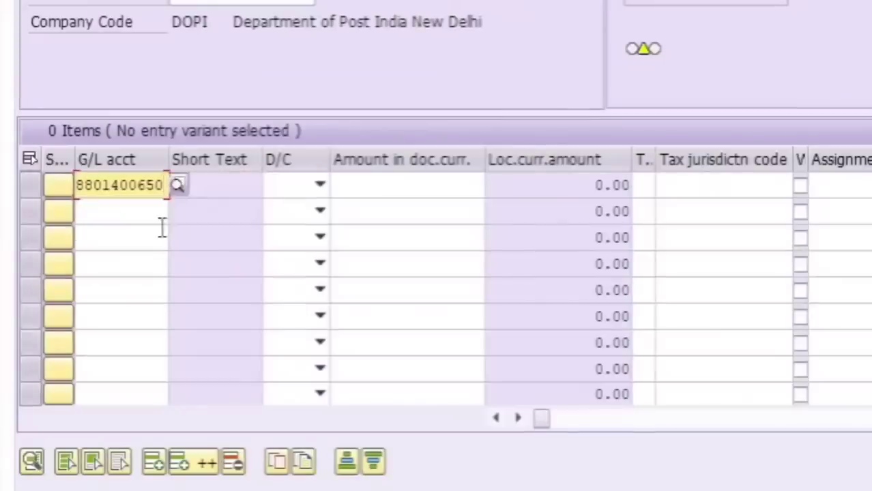
Set the first line item to Credit with a document currency amount of 1000
{"action": "left_click", "coordinate": [290, 194]}
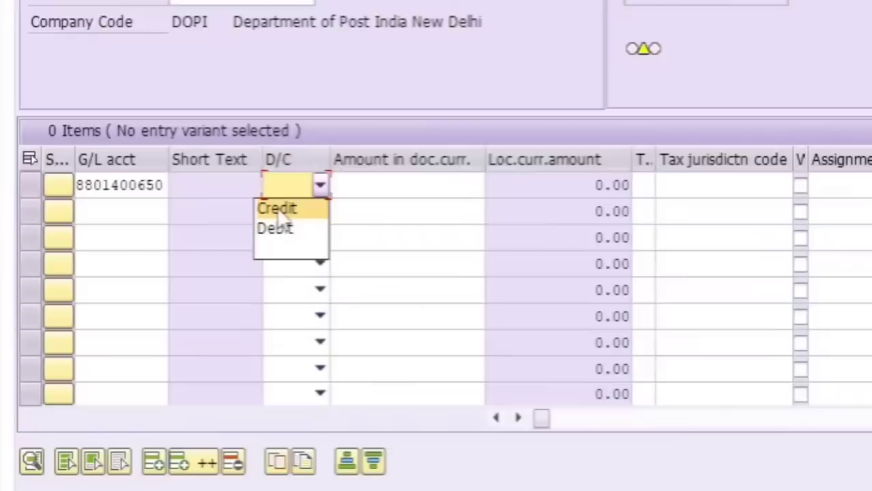
{"action": "left_click", "coordinate": [286, 209]}
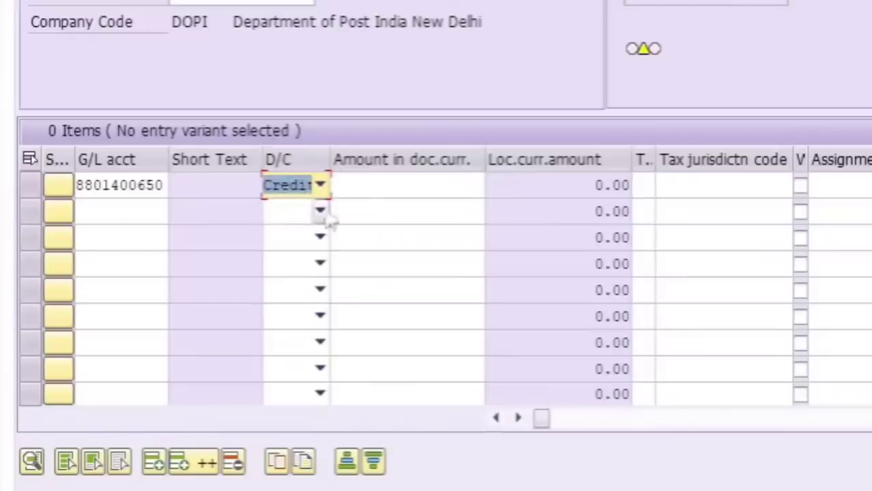
{"action": "left_click", "coordinate": [371, 189]}
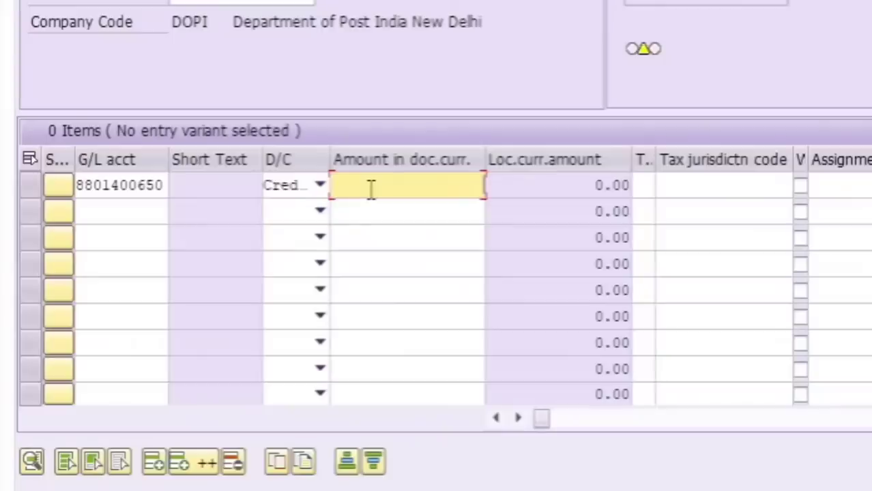
{"action": "type", "text": "1000"}
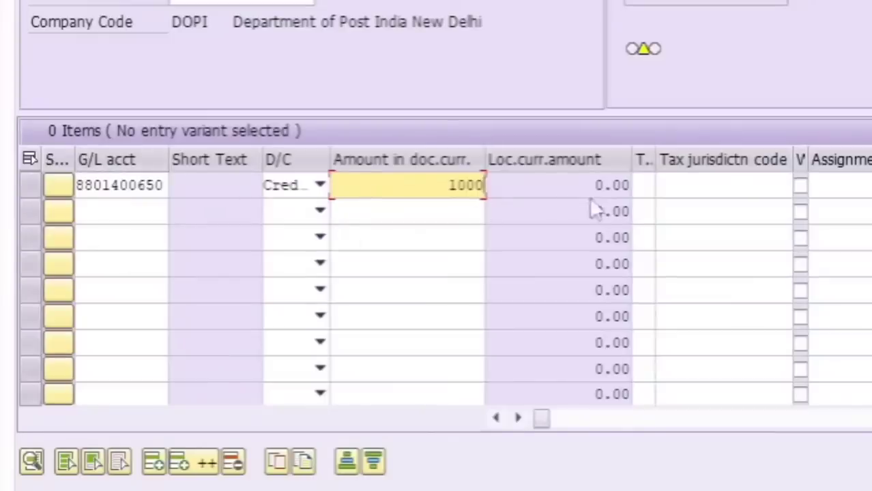
{"action": "key", "text": "Tab"}
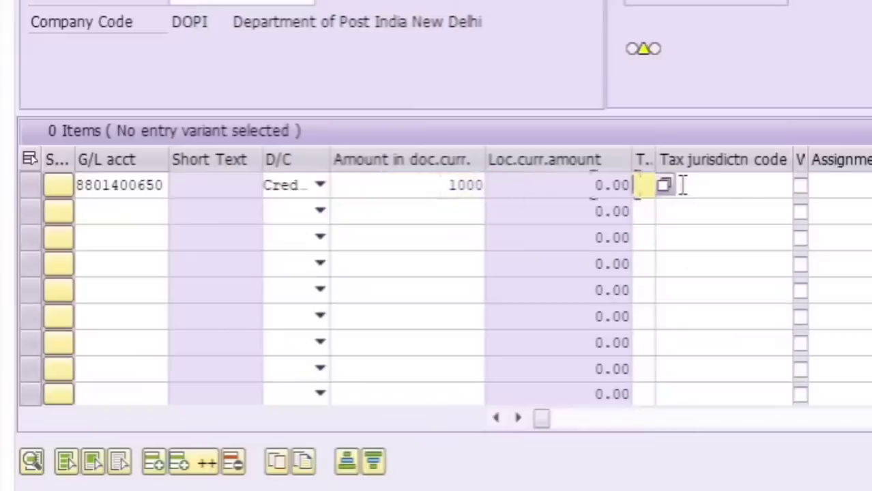
{"action": "left_click", "coordinate": [97, 214]}
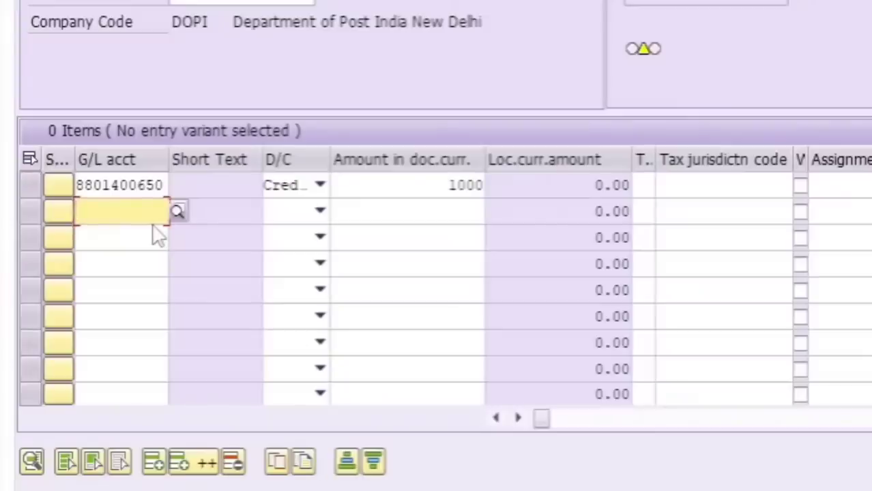
{"action": "type", "text": "8"}
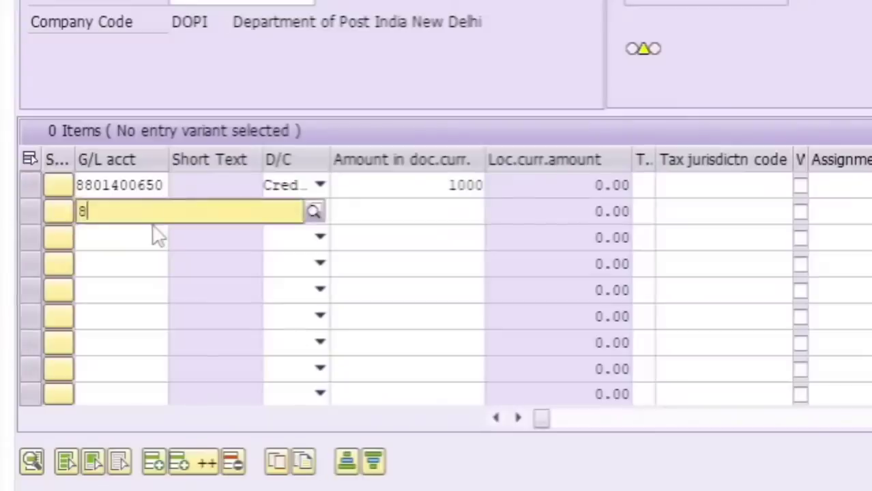
{"action": "type", "text": "866"}
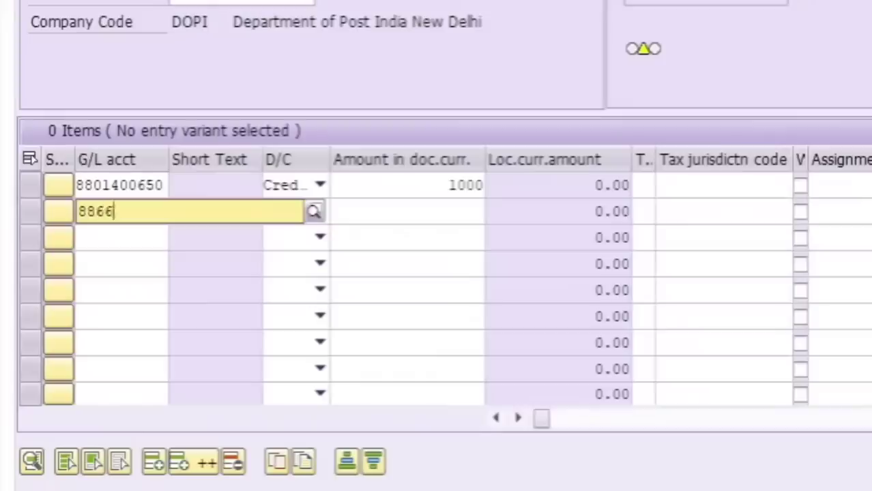
{"action": "type", "text": "102"}
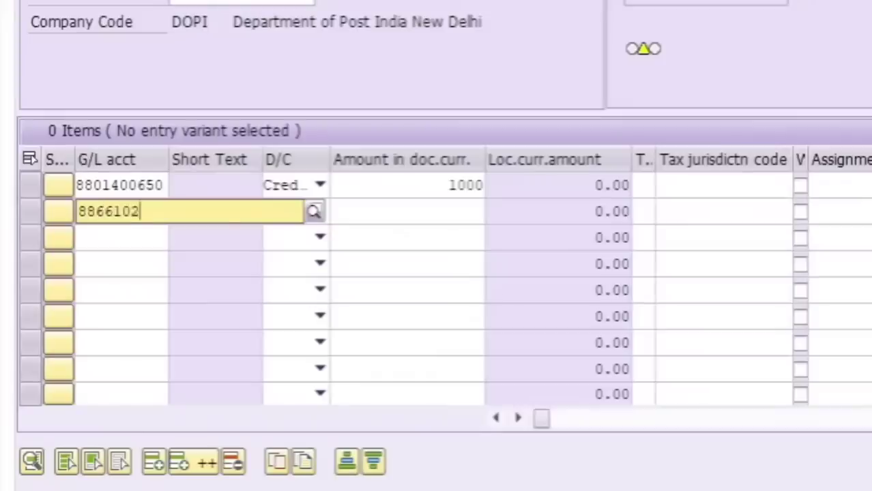
{"action": "type", "text": "720"}
{"action": "key", "text": "BackSpace"}
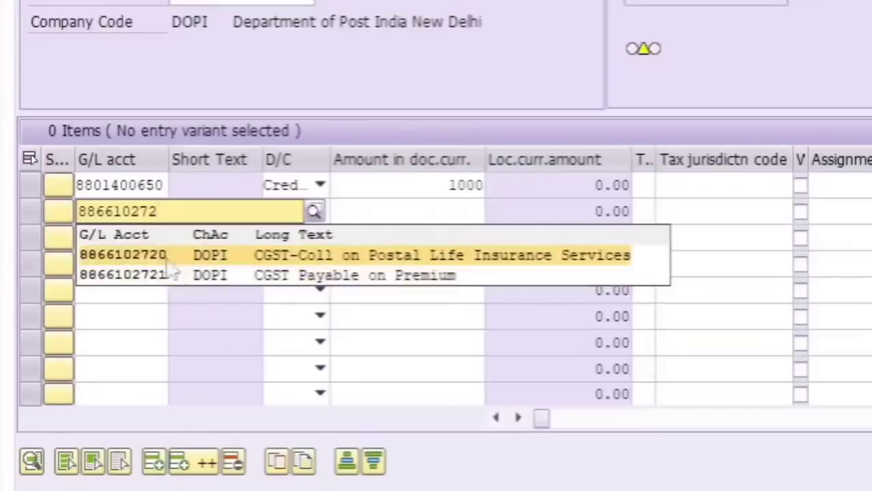
{"action": "left_click", "coordinate": [330, 258]}
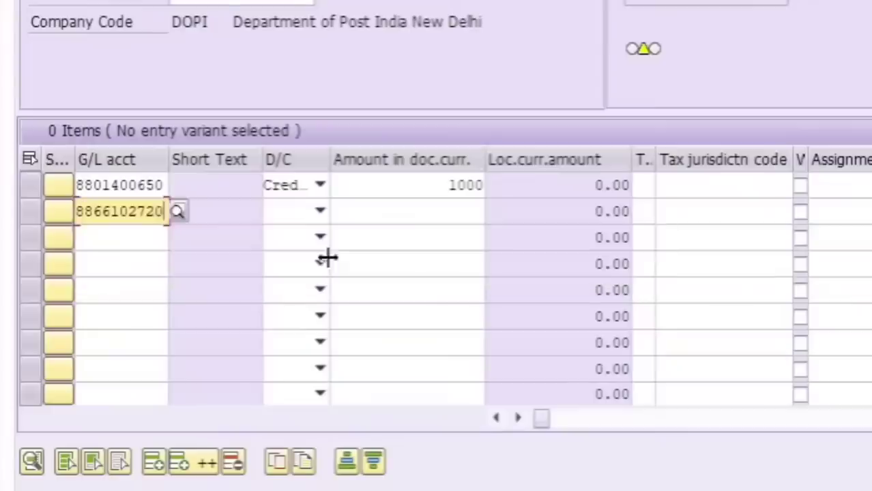
Set the second line item to Credit with a document currency amount of 20
{"action": "left_click", "coordinate": [320, 216]}
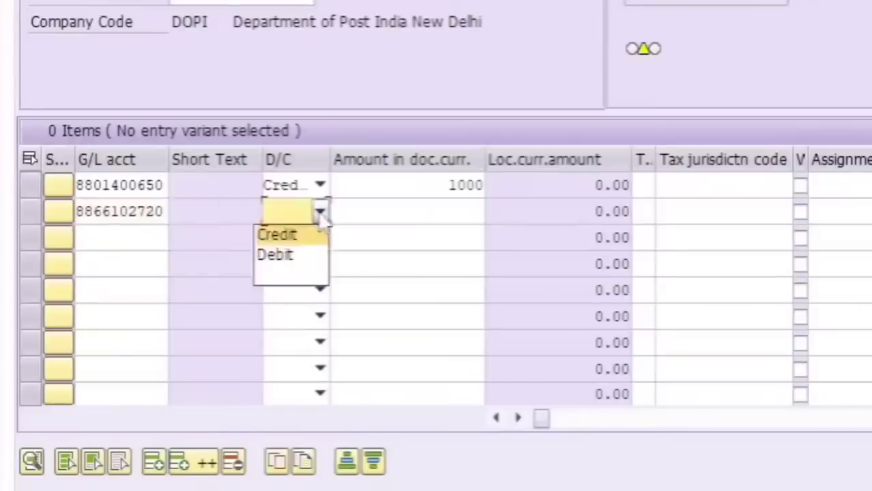
{"action": "left_click", "coordinate": [287, 236]}
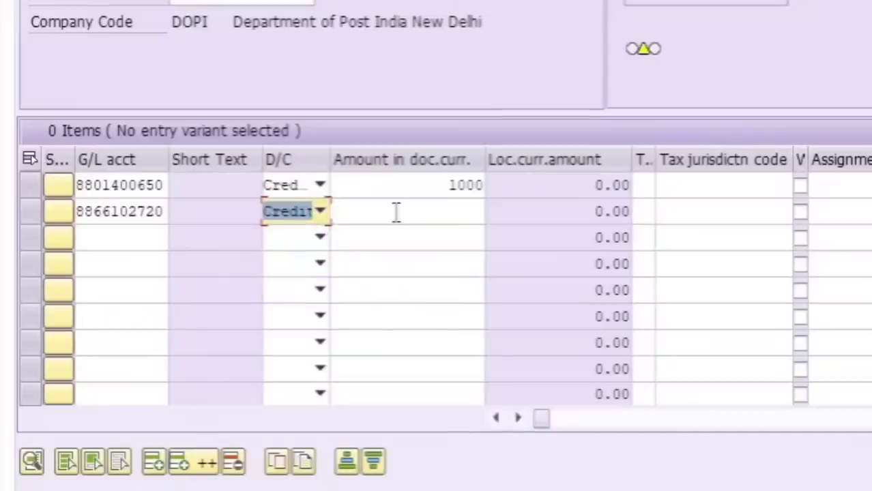
{"action": "left_click", "coordinate": [439, 212]}
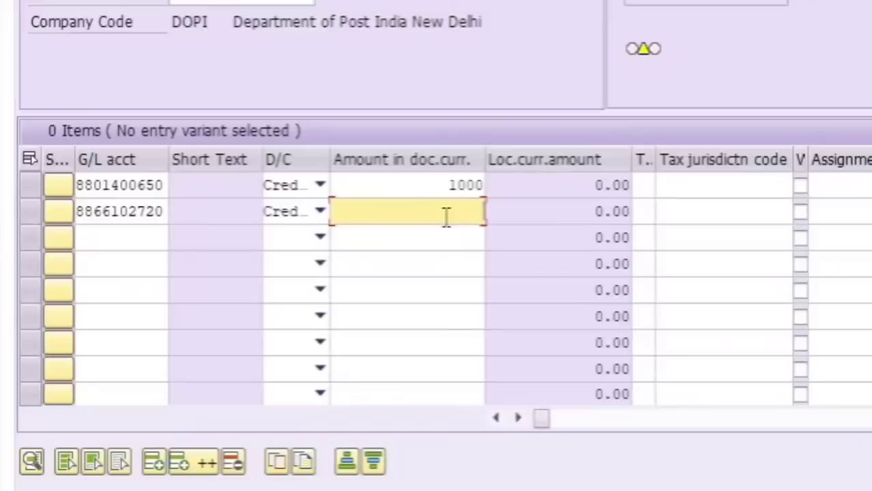
{"action": "type", "text": "20"}
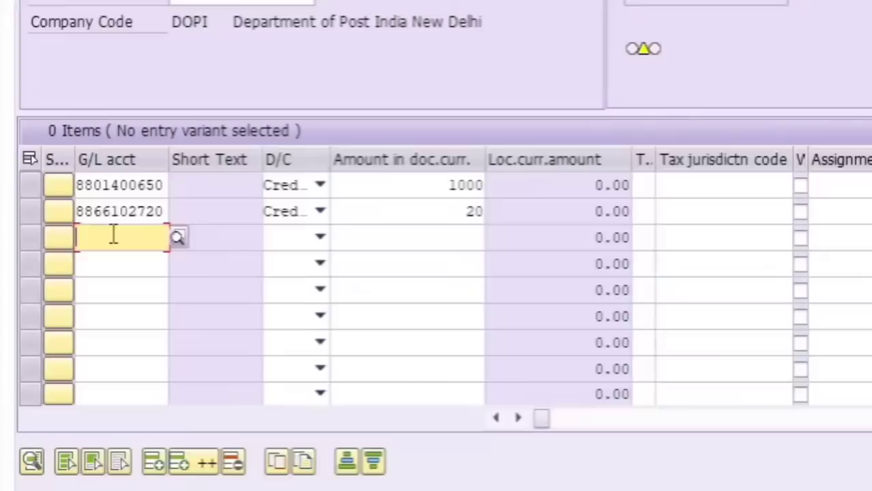
{"action": "type", "text": "88"}
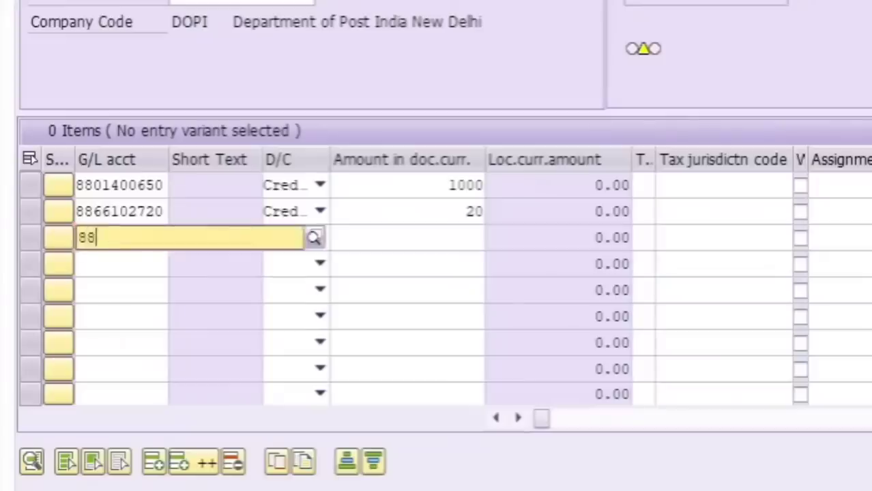
{"action": "type", "text": "6610"}
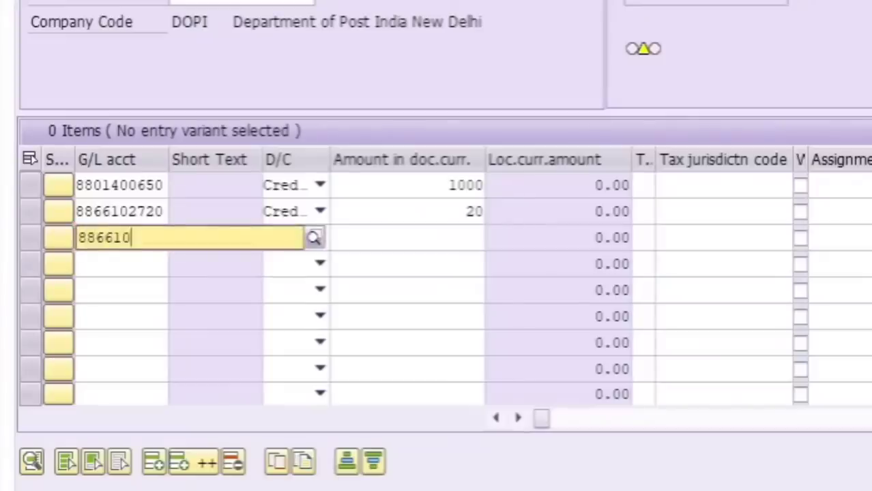
{"action": "type", "text": "274"}
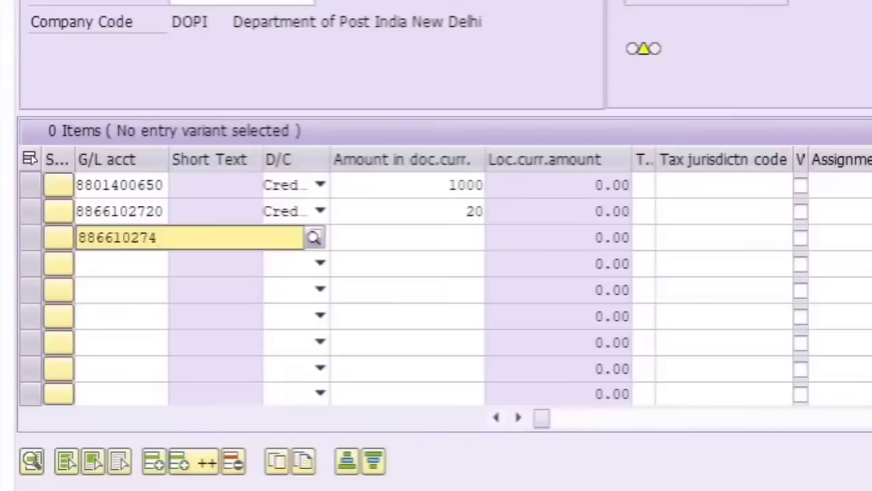
{"action": "type", "text": "0"}
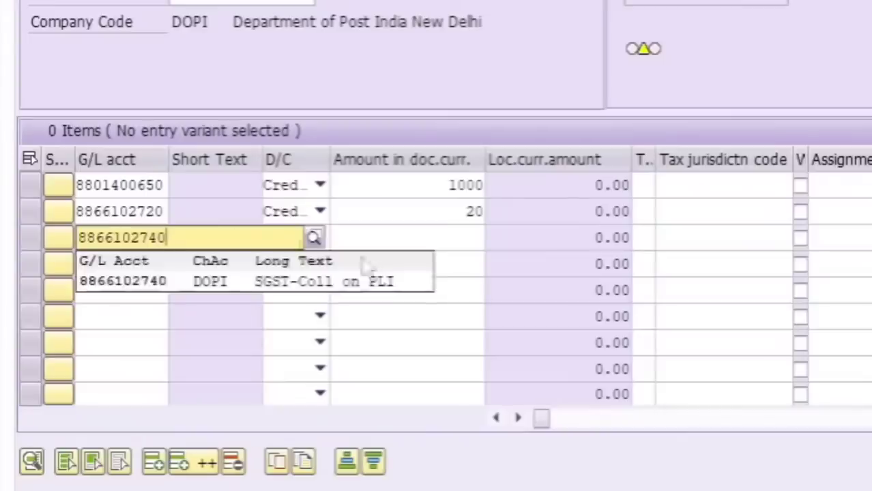
{"action": "left_click", "coordinate": [292, 290]}
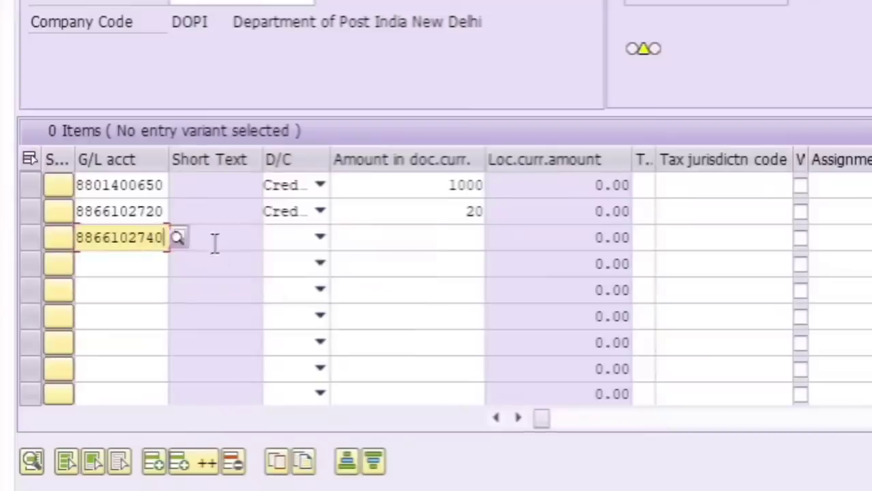
Set the third line item to Credit with a document currency amount of 20
{"action": "left_click", "coordinate": [320, 239]}
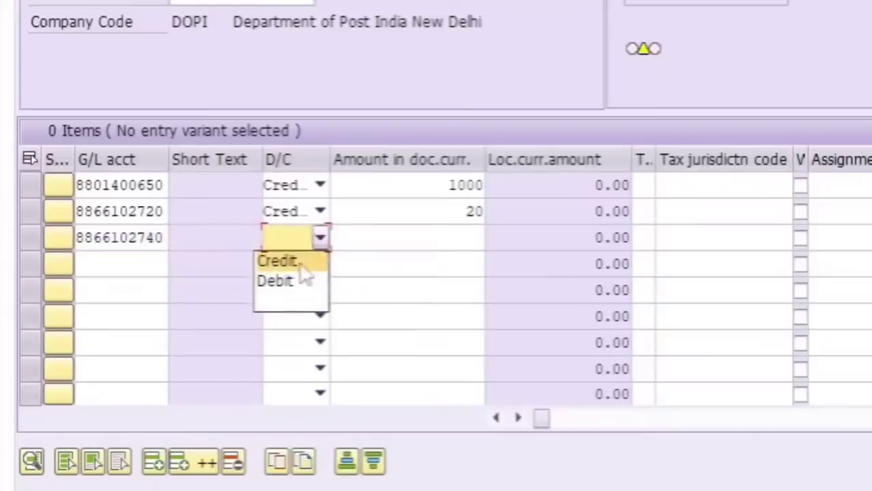
{"action": "left_click", "coordinate": [293, 263]}
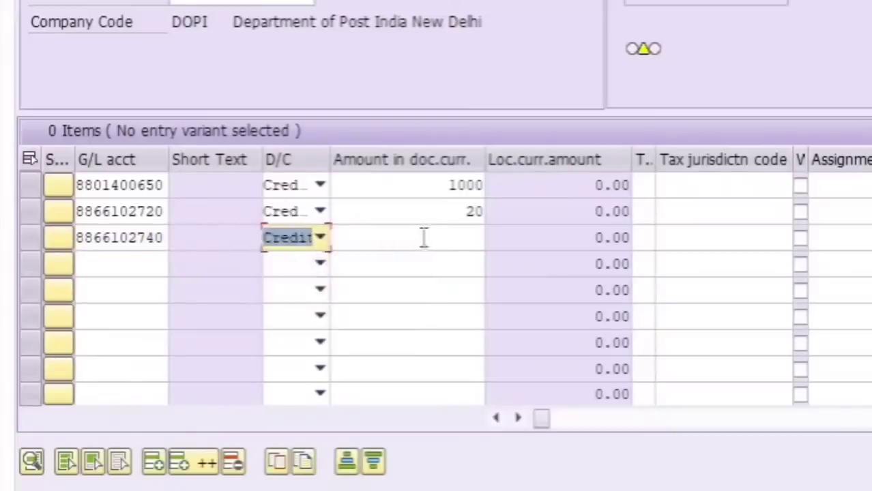
{"action": "left_click", "coordinate": [460, 236]}
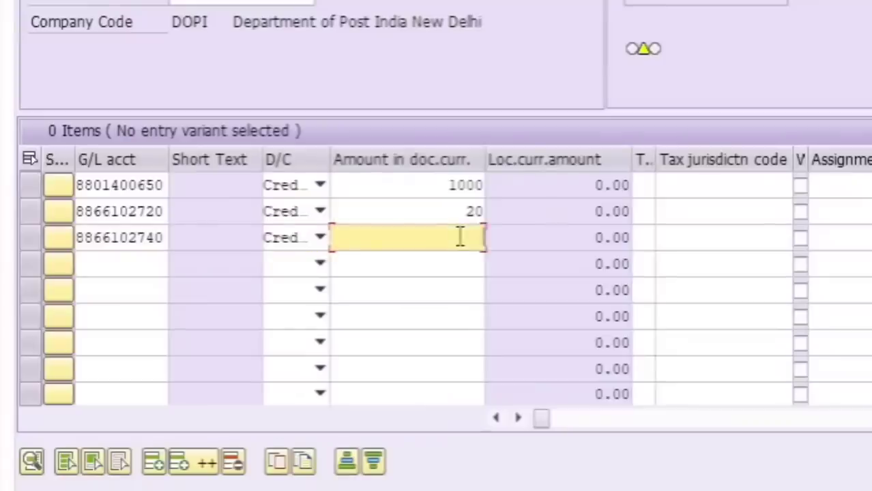
{"action": "type", "text": "20"}
{"action": "left_click", "coordinate": [116, 265]}
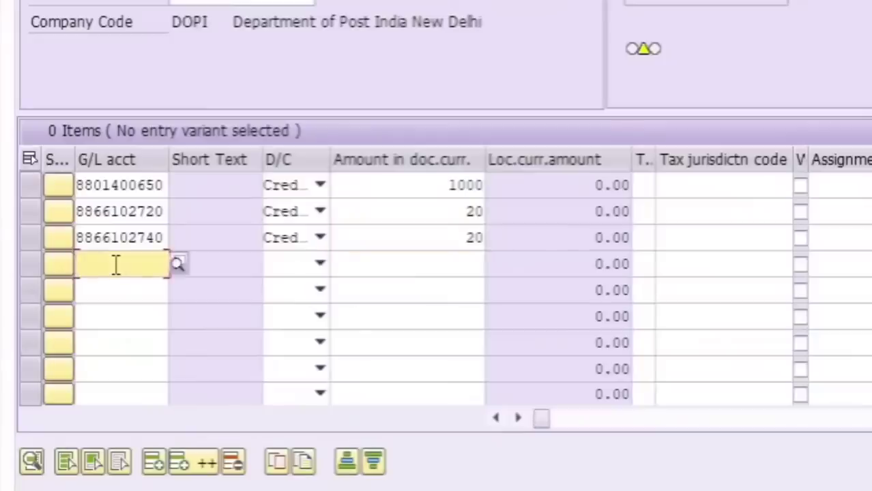
{"action": "type", "text": "48"}
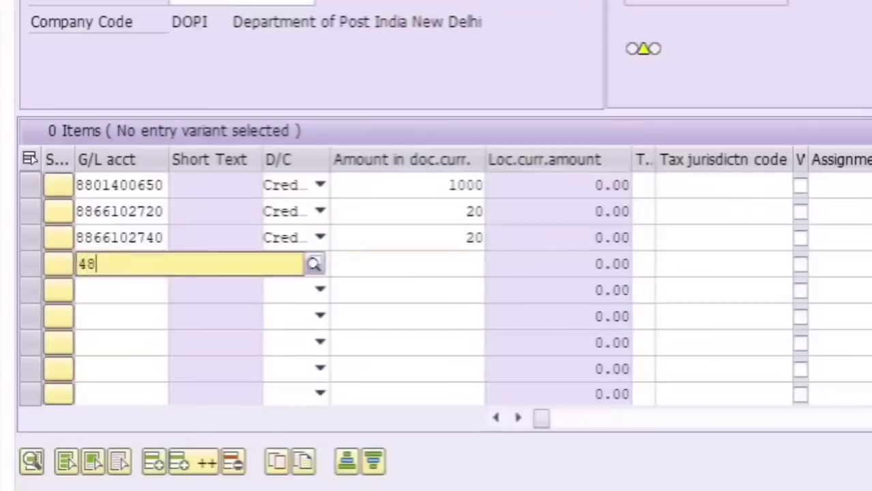
{"action": "type", "text": "6710"}
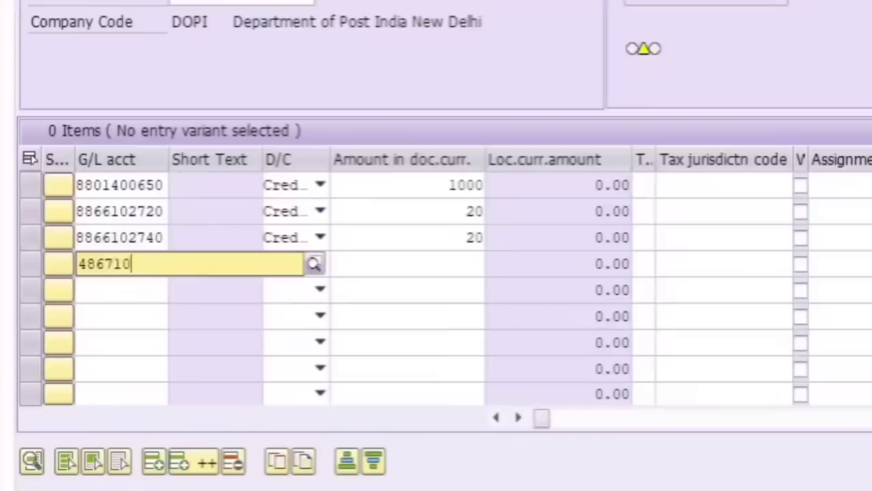
{"action": "type", "text": "0011"}
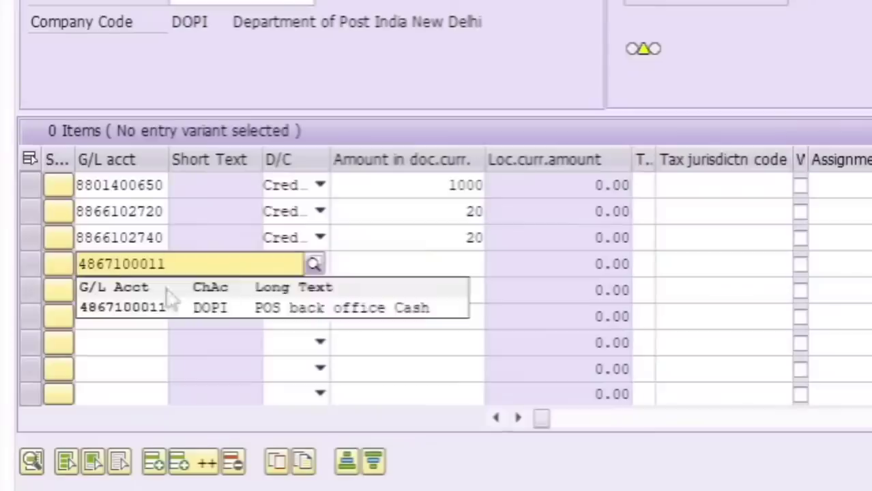
{"action": "left_click", "coordinate": [219, 304]}
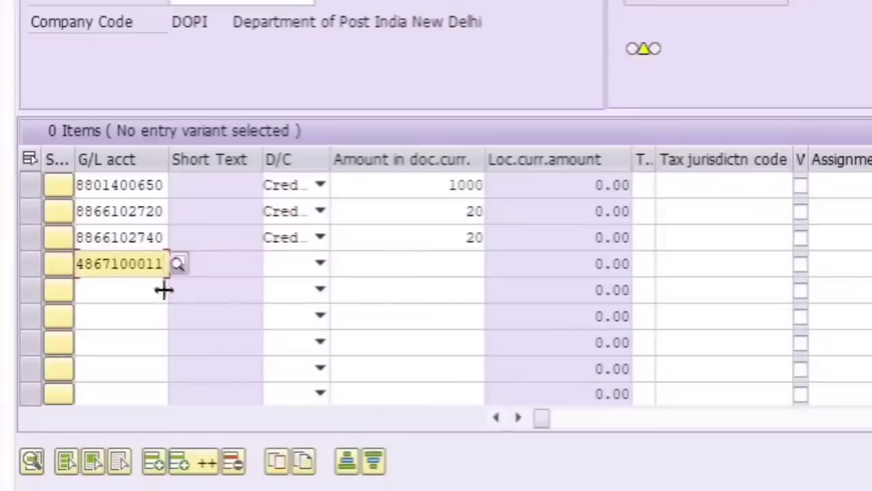
Set the fourth line item to Debit with a document currency amount of 1040 and validate the entries
{"action": "left_click", "coordinate": [320, 265]}
{"action": "left_click", "coordinate": [292, 311]}
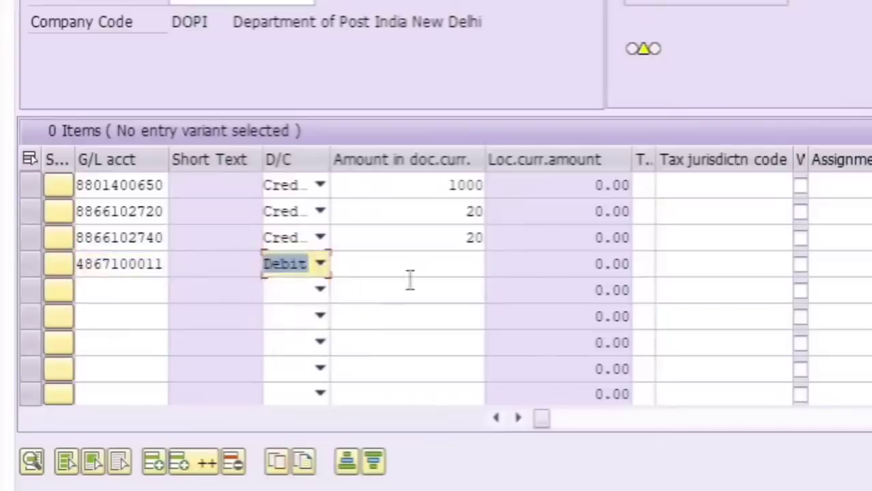
{"action": "left_click", "coordinate": [442, 264]}
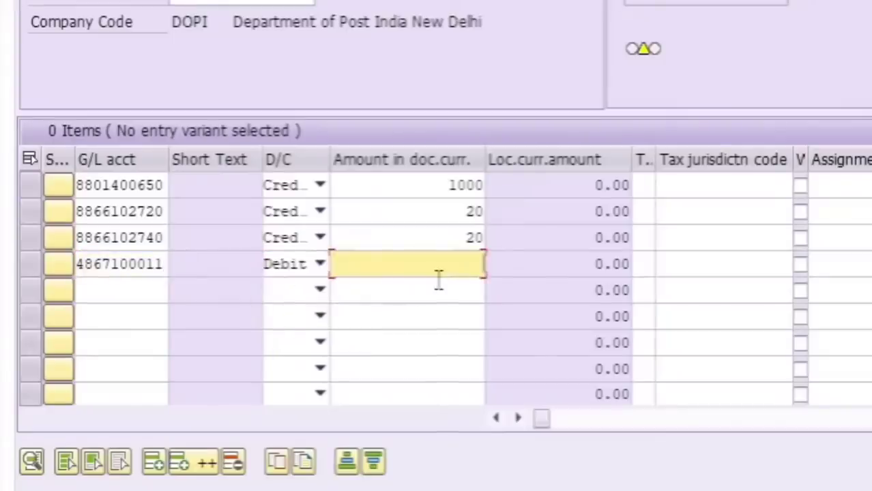
{"action": "type", "text": "1040"}
{"action": "key", "text": "Tab"}
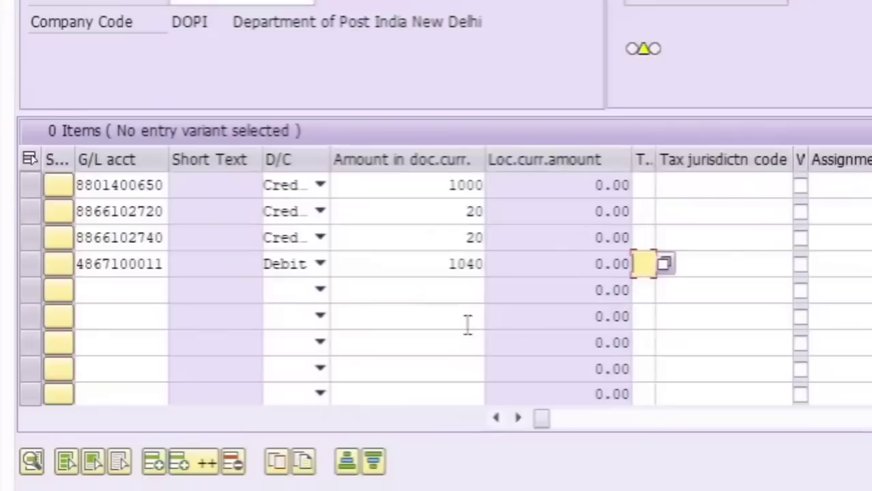
{"action": "key", "text": "Return"}
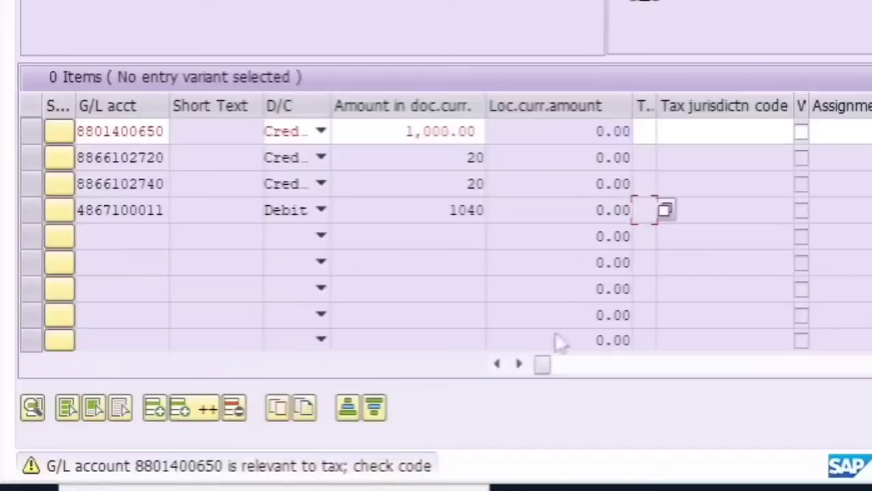
{"action": "left_click", "coordinate": [639, 133]}
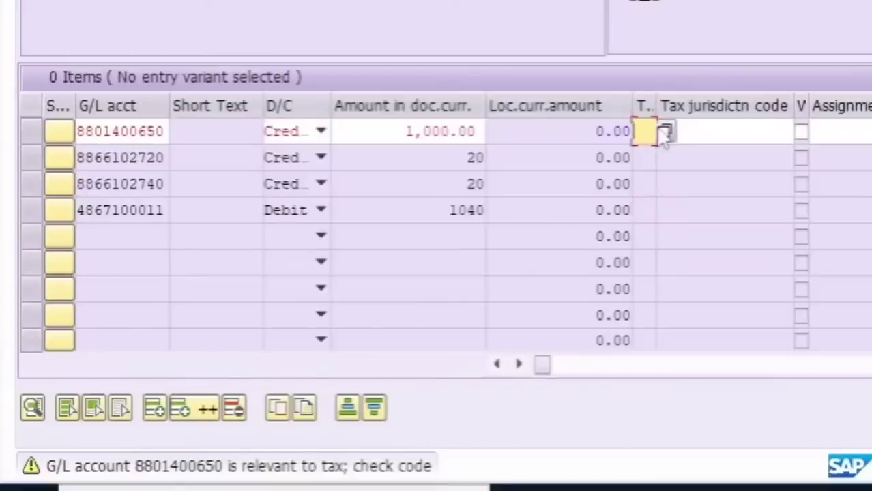
{"action": "type", "text": "V"}
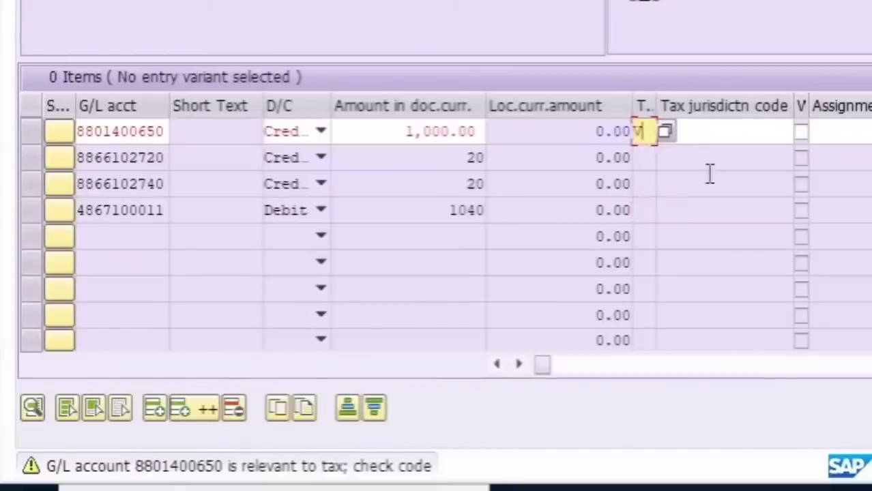
{"action": "type", "text": "10"}
{"action": "key", "text": "Tab"}
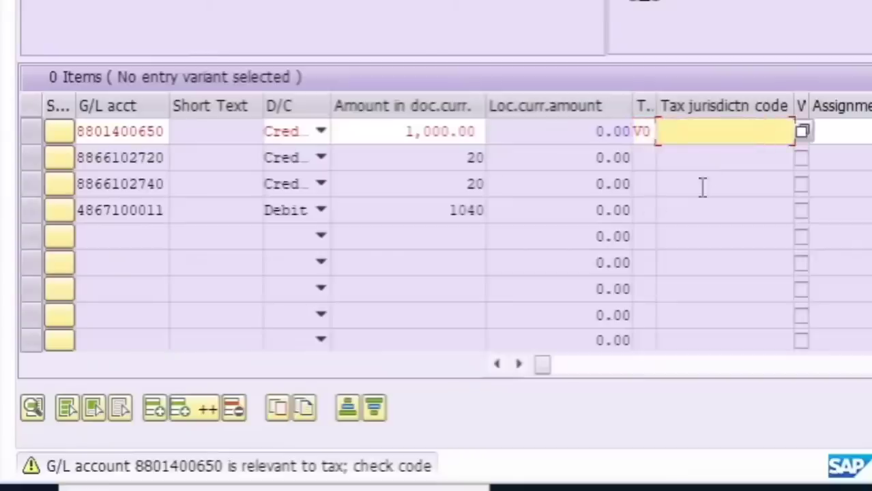
{"action": "left_click", "coordinate": [369, 210]}
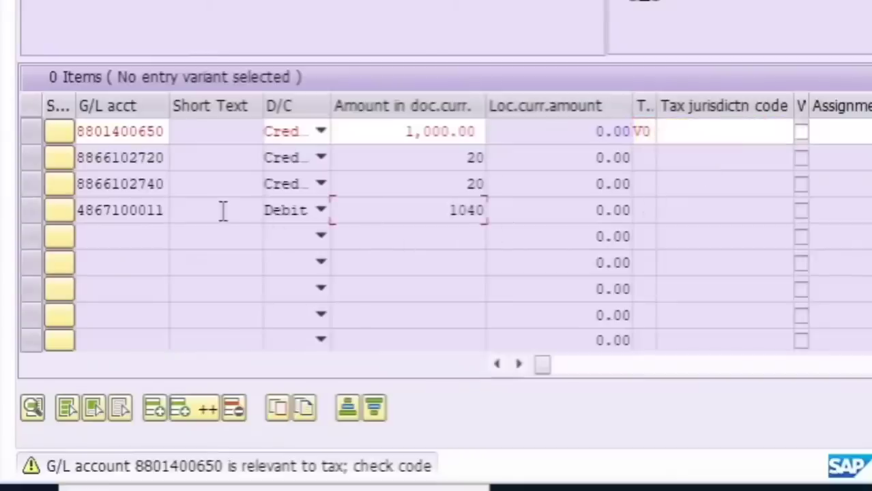
{"action": "key", "text": "Return"}
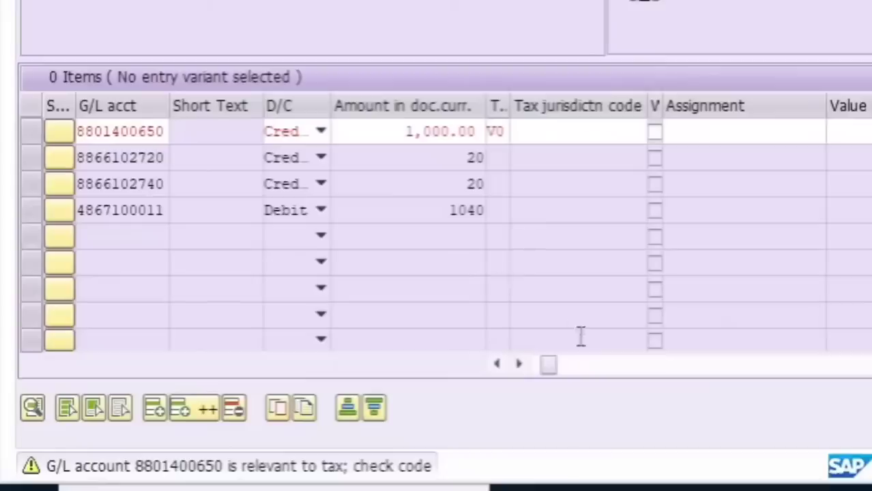
{"action": "left_click_drag", "start_coordinate": [549, 366], "coordinate": [519, 372]}
{"action": "left_click", "coordinate": [738, 135]}
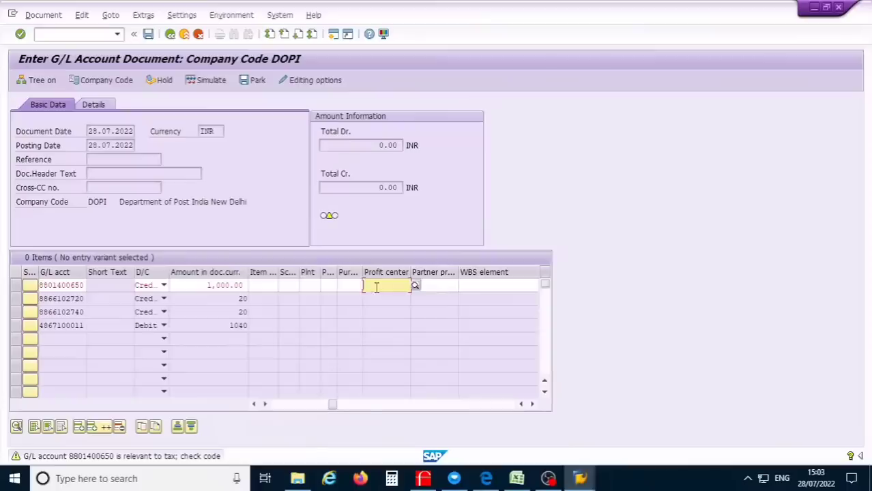
{"action": "type", "text": "2411914100"}
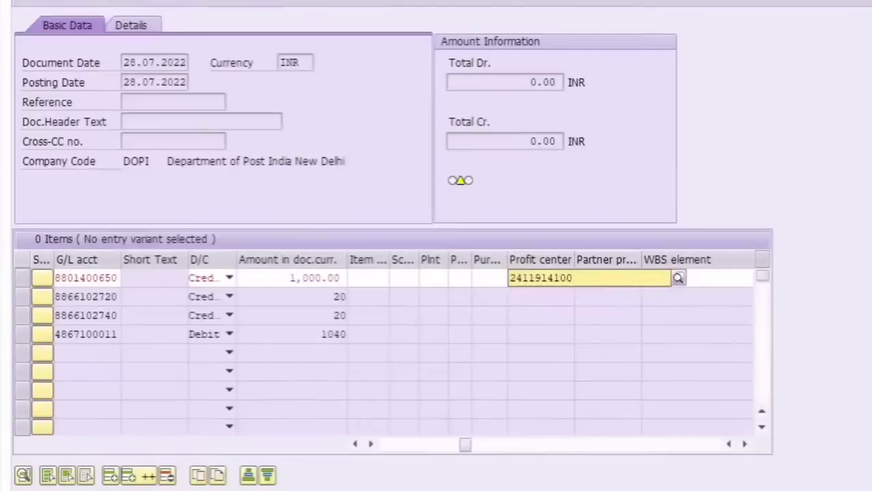
{"action": "key", "text": "F4"}
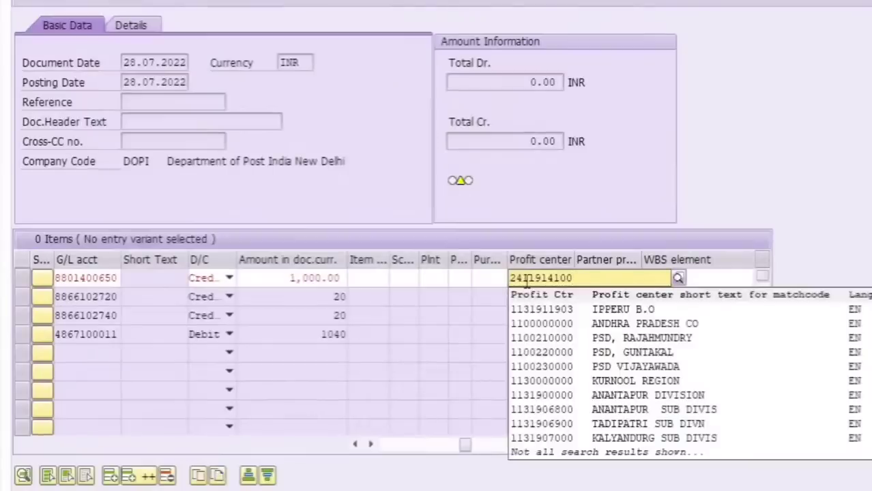
{"action": "left_click", "coordinate": [526, 282]}
{"action": "left_click", "coordinate": [550, 300]}
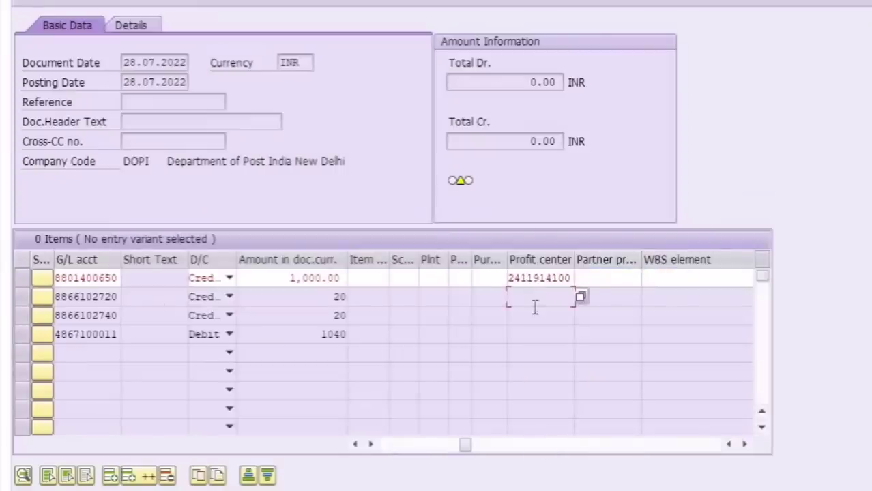
{"action": "left_click", "coordinate": [522, 298]}
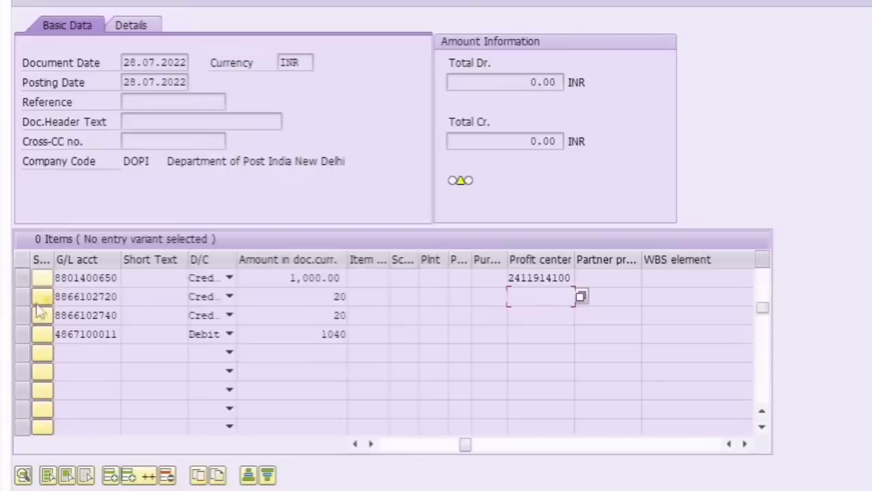
{"action": "key", "text": "Return"}
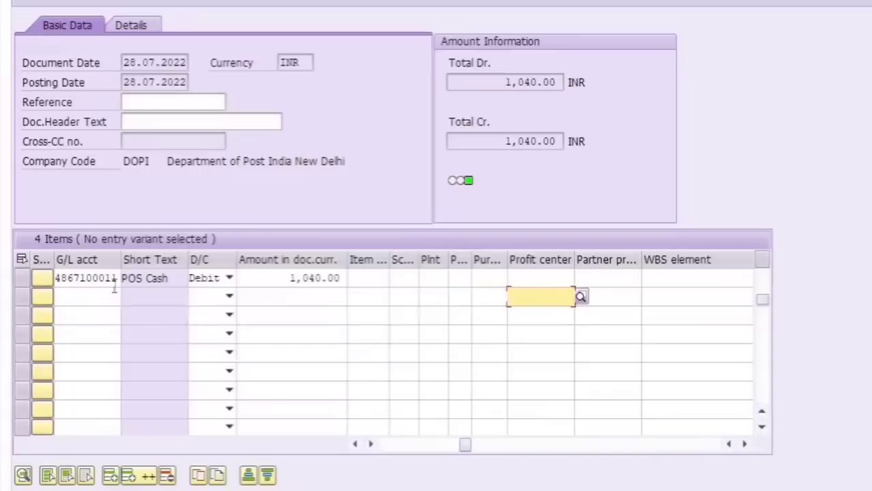
{"action": "left_click", "coordinate": [551, 279]}
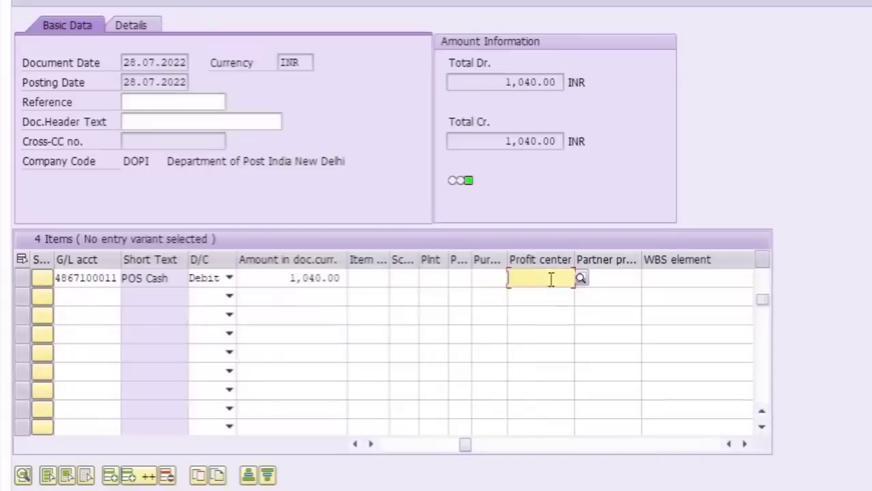
{"action": "type", "text": "2411"}
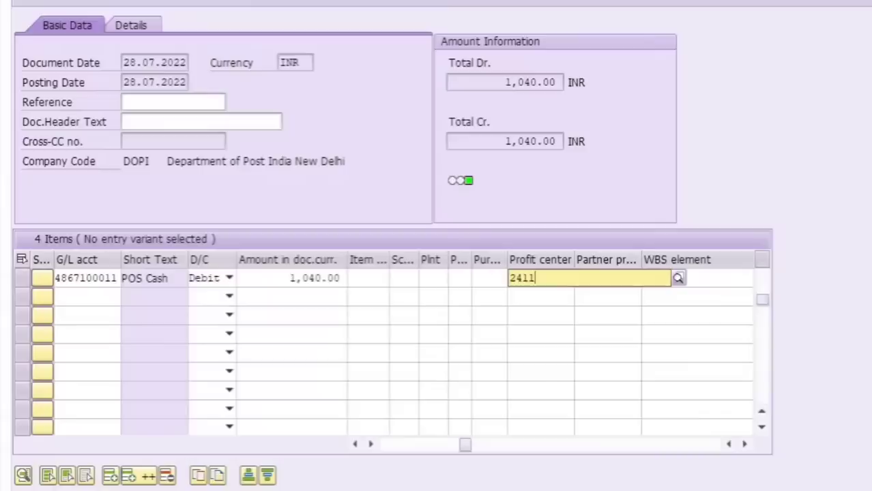
{"action": "type", "text": "914100"}
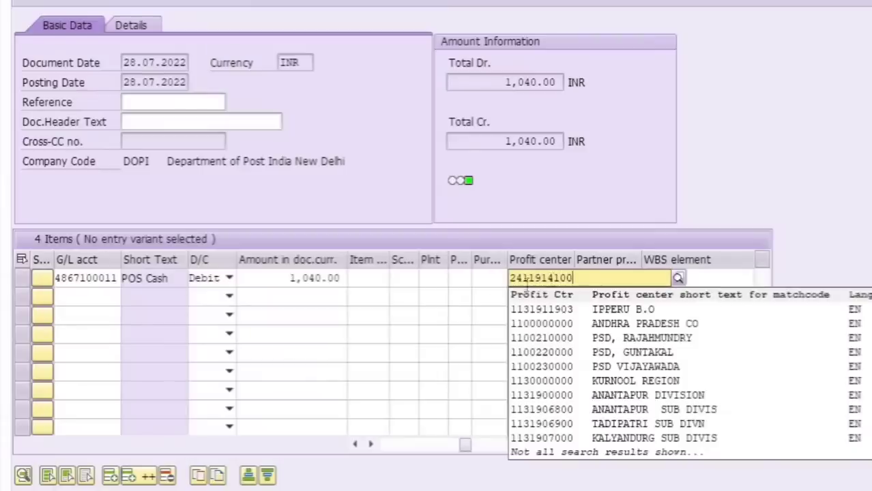
{"action": "left_click", "coordinate": [493, 294]}
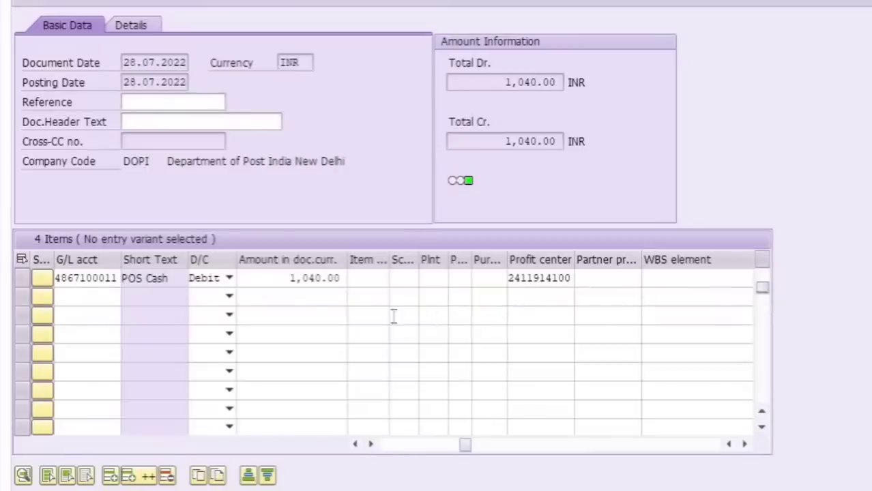
{"action": "key", "text": "Return"}
{"action": "left_click", "coordinate": [547, 299]}
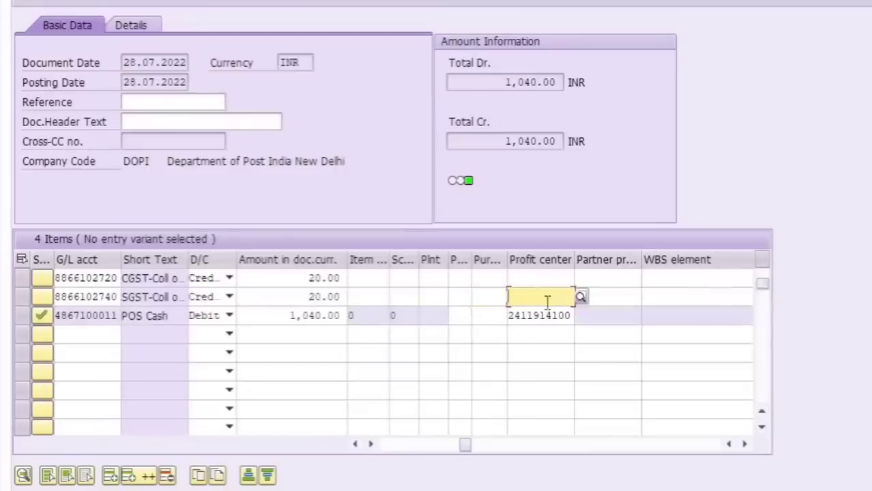
{"action": "type", "text": "24119"}
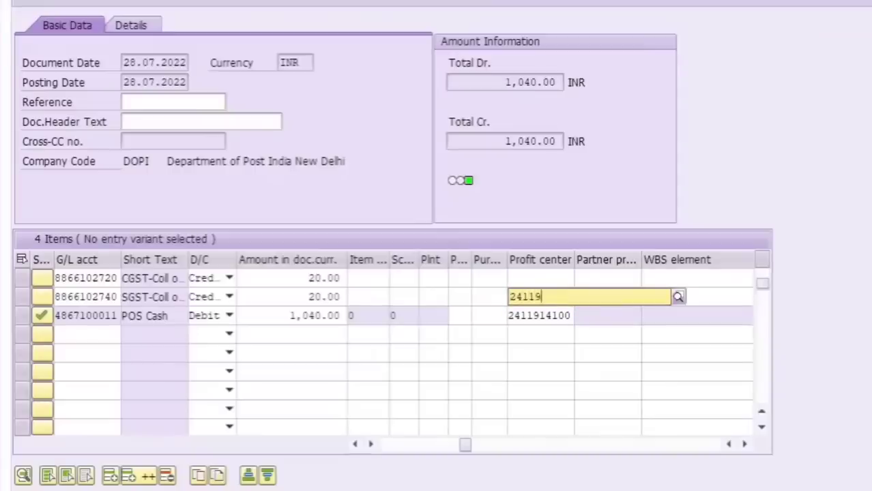
{"action": "type", "text": "14100"}
{"action": "key", "text": "F4"}
{"action": "left_click", "coordinate": [552, 280]}
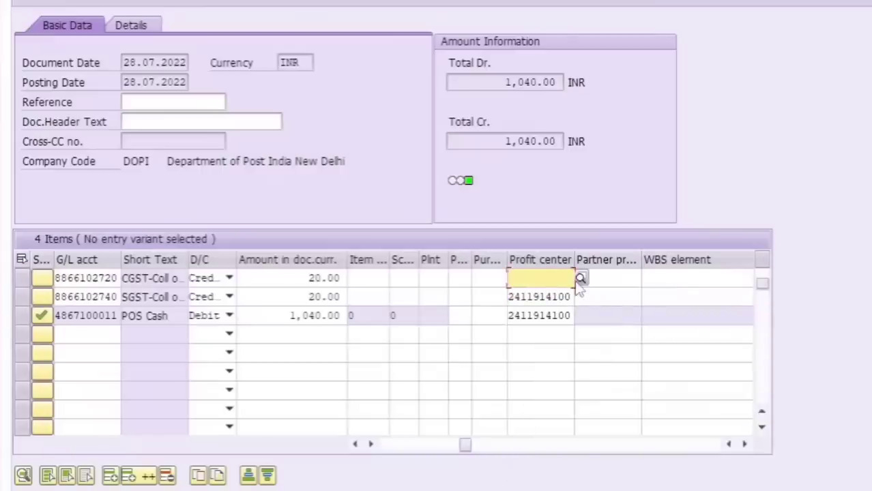
{"action": "type", "text": "2411914100"}
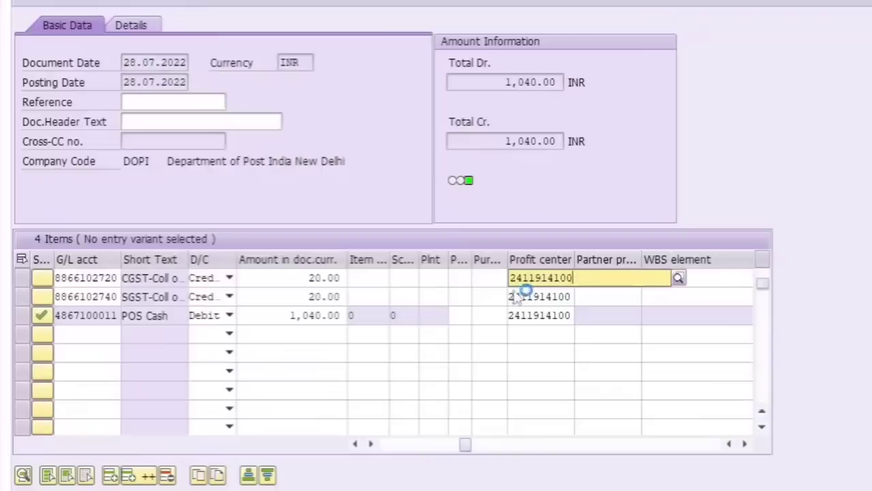
{"action": "key", "text": "F4"}
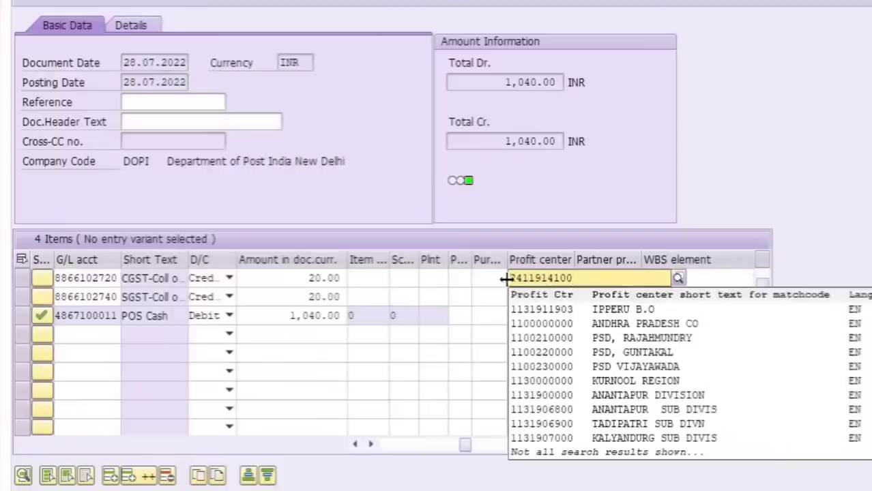
{"action": "key", "text": "Return"}
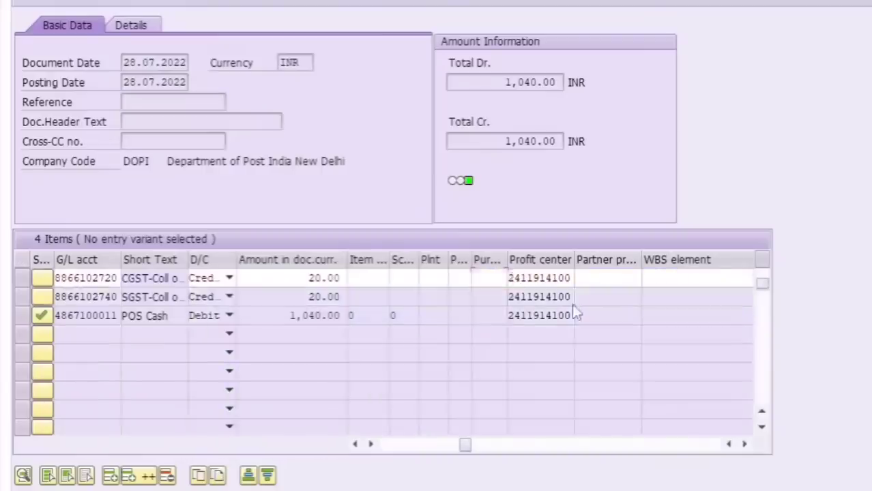
{"action": "left_click", "coordinate": [763, 274]}
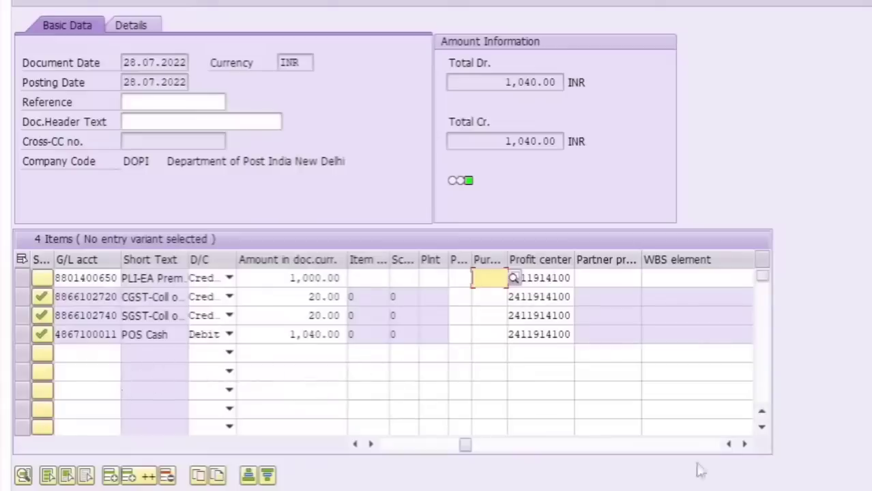
{"action": "key", "text": "Return"}
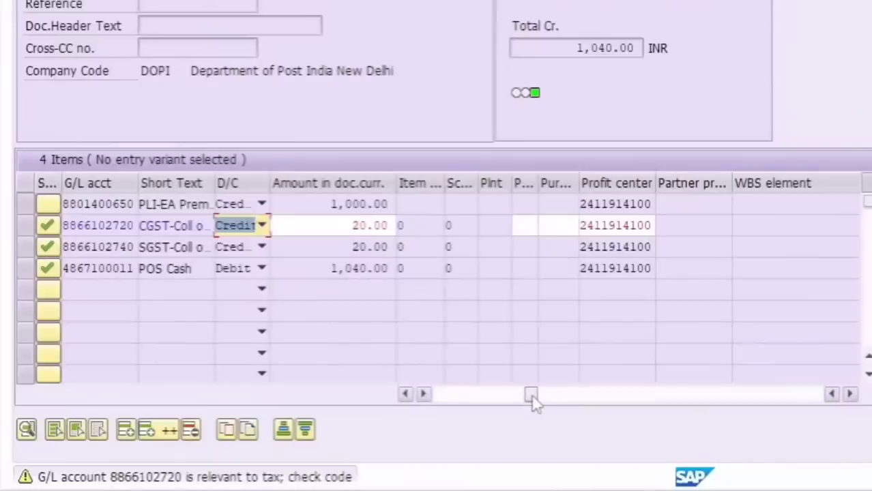
{"action": "left_click_drag", "start_coordinate": [531, 393], "coordinate": [440, 394]}
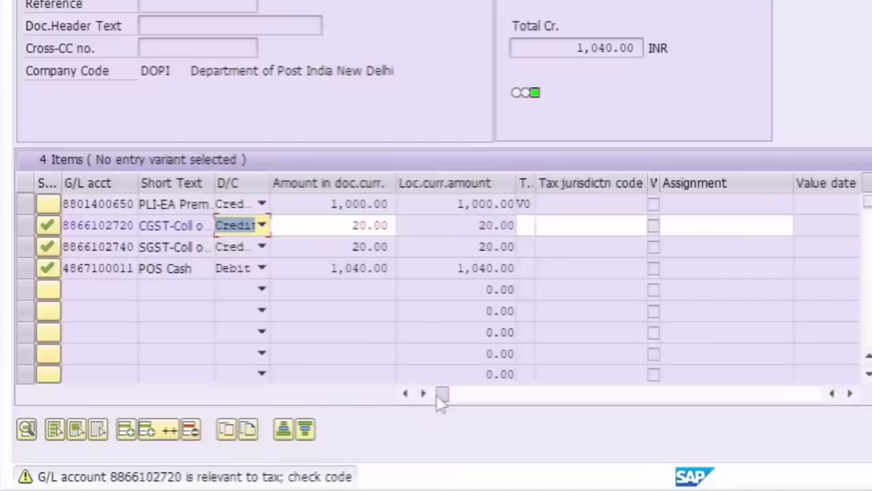
{"action": "left_click", "coordinate": [528, 226]}
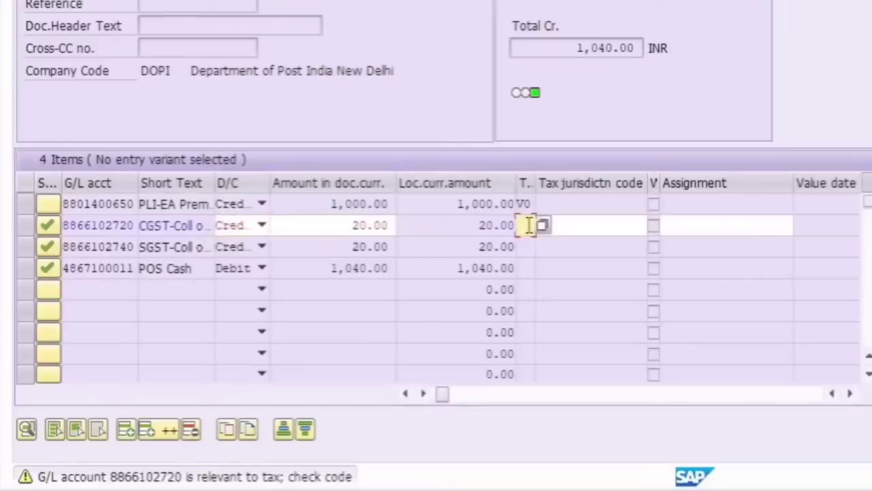
{"action": "type", "text": "V0"}
{"action": "key", "text": "Return"}
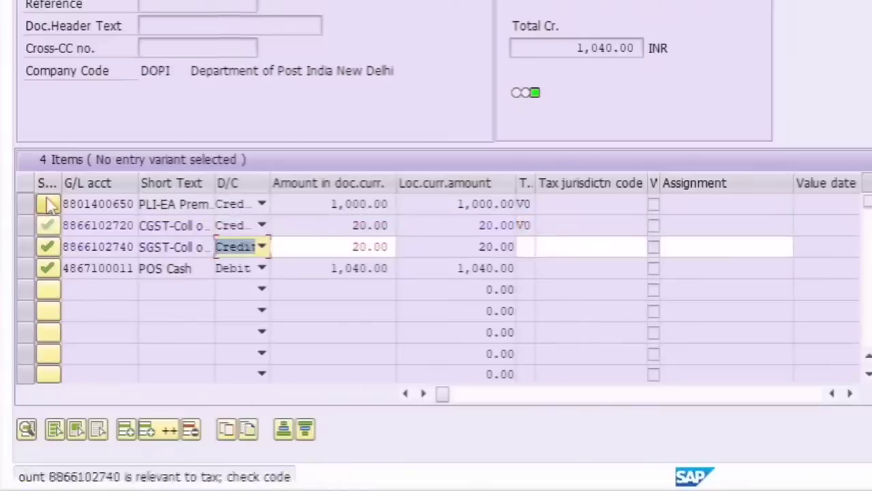
{"action": "left_click", "coordinate": [531, 248]}
{"action": "type", "text": "V"}
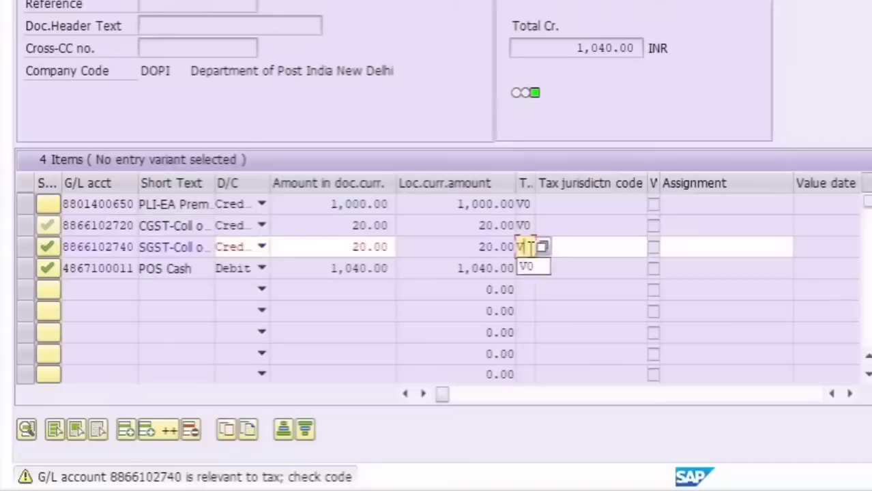
{"action": "left_click", "coordinate": [529, 268]}
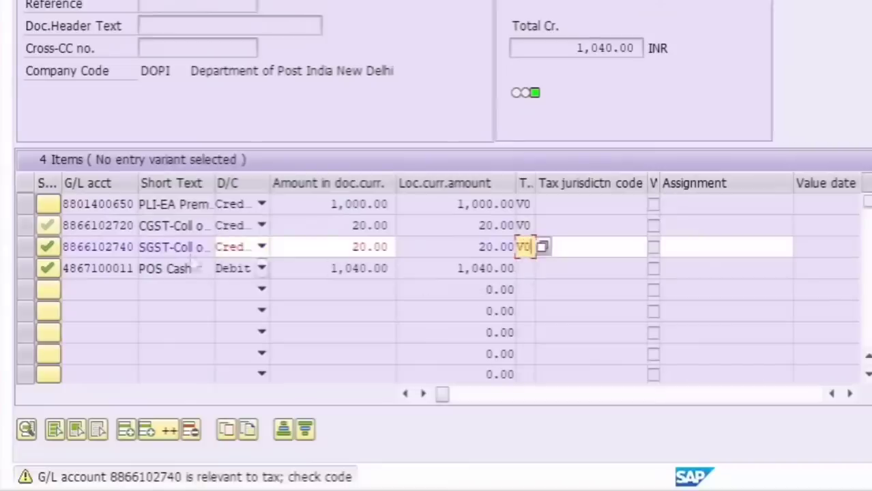
{"action": "left_click", "coordinate": [48, 205]}
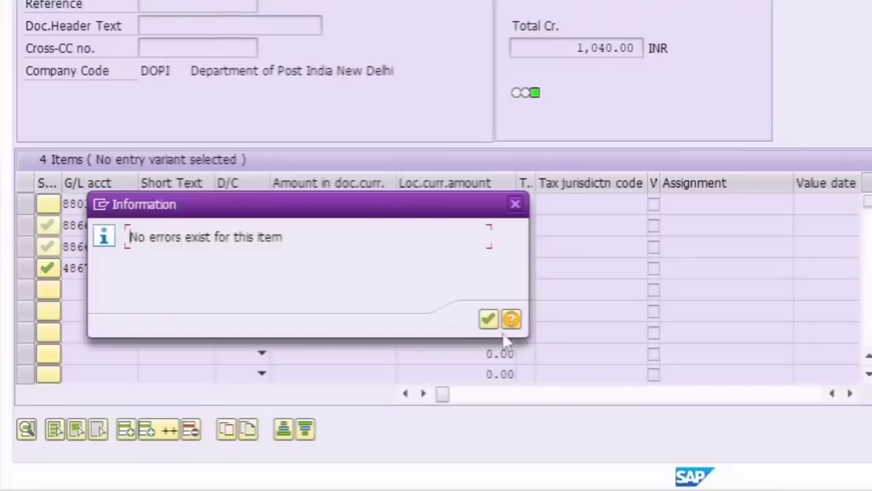
{"action": "left_click", "coordinate": [487, 320]}
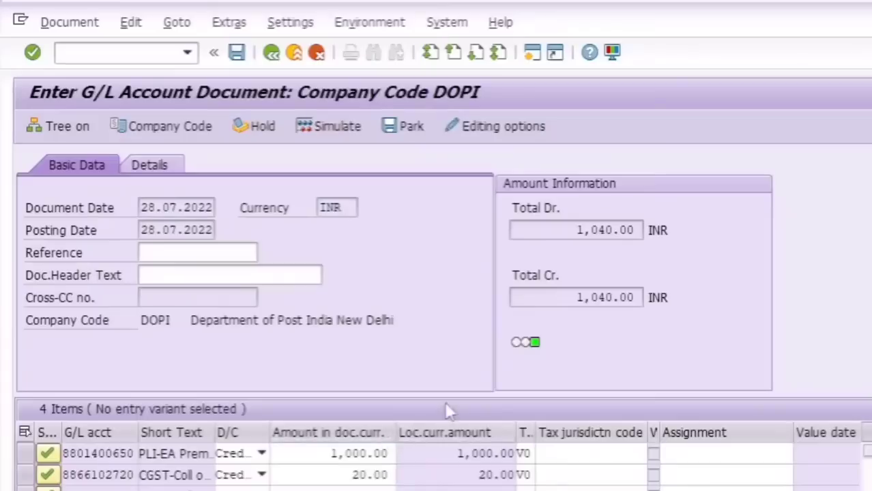
Simulate the G/L document to review its line items and return to document entry
{"action": "left_click", "coordinate": [75, 25]}
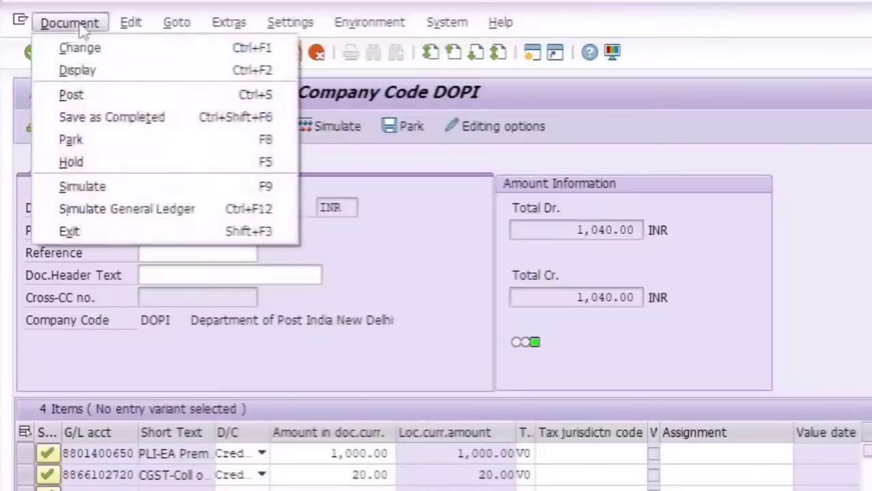
{"action": "left_click", "coordinate": [85, 192]}
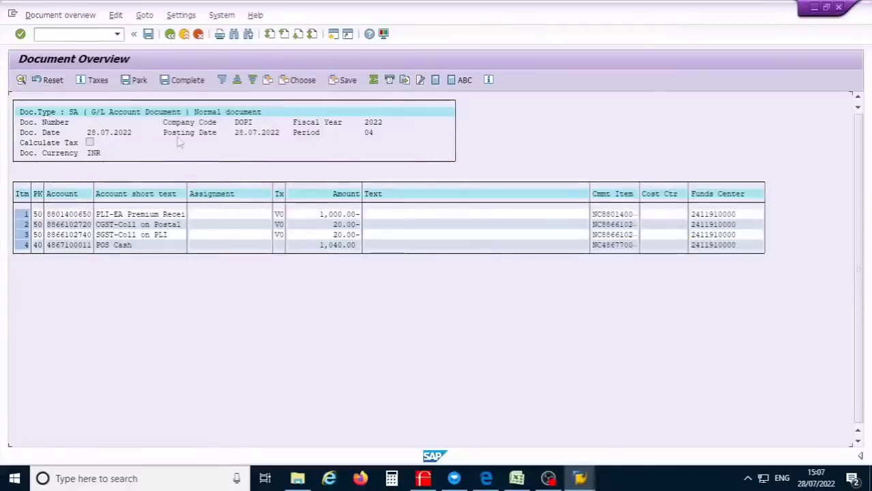
{"action": "left_click", "coordinate": [171, 34]}
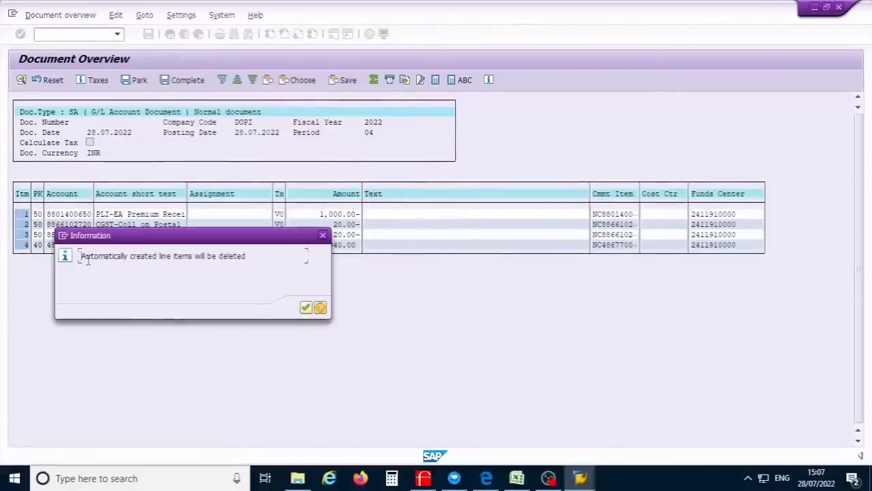
{"action": "left_click", "coordinate": [306, 308]}
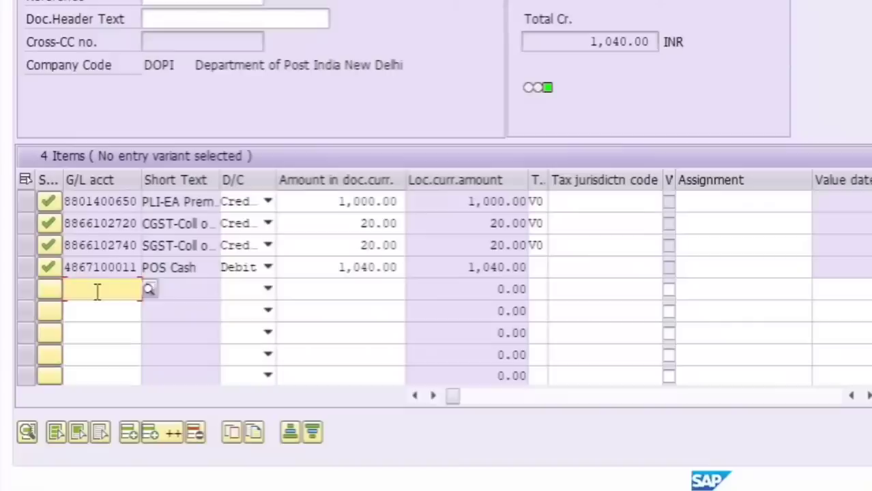
{"action": "type", "text": "88014010"}
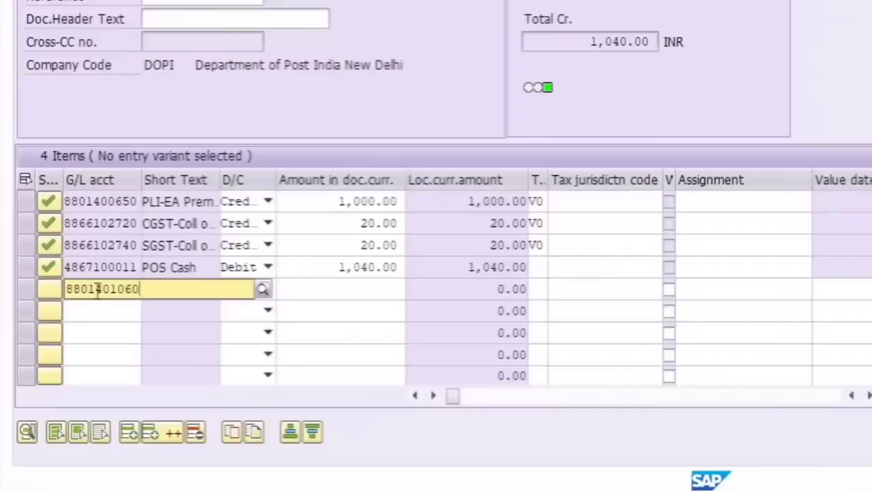
{"action": "type", "text": "60"}
{"action": "key", "text": "BackSpace"}
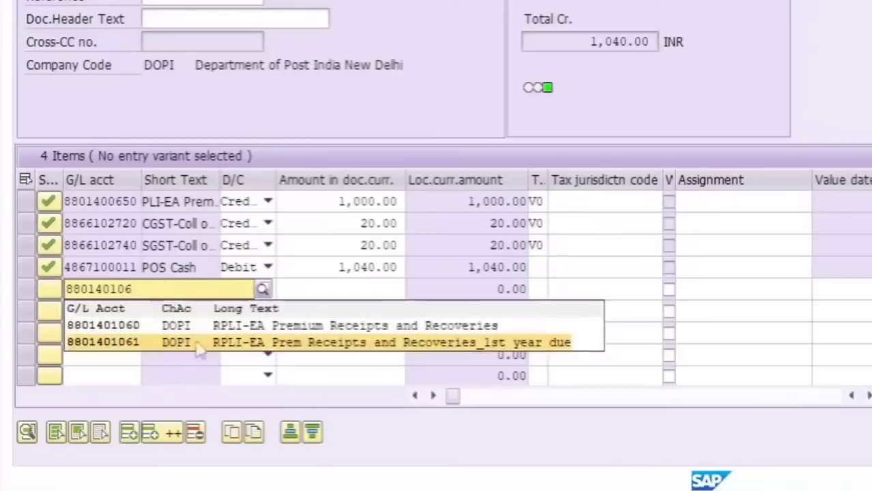
{"action": "left_click", "coordinate": [249, 327]}
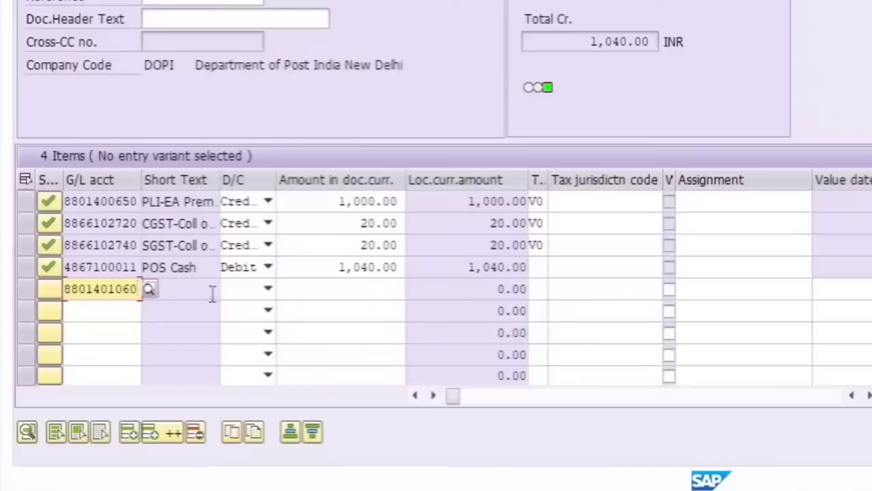
{"action": "left_click", "coordinate": [268, 289]}
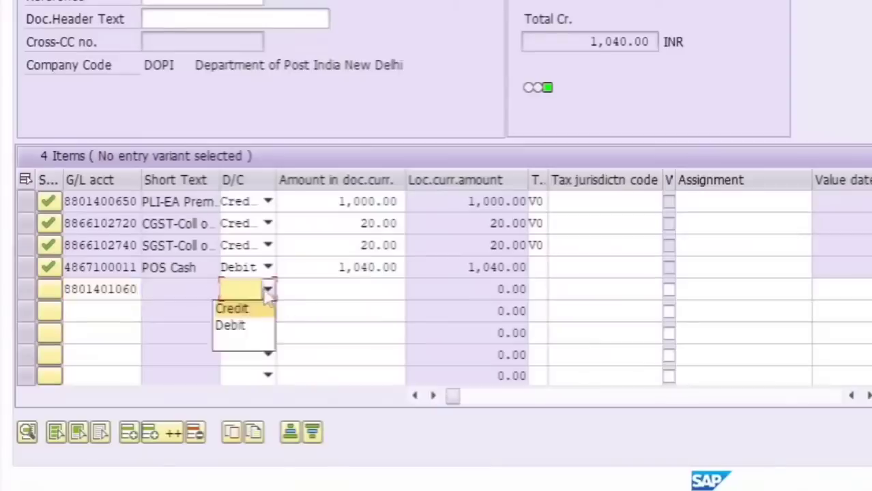
{"action": "left_click", "coordinate": [148, 353]}
{"action": "left_click", "coordinate": [221, 342]}
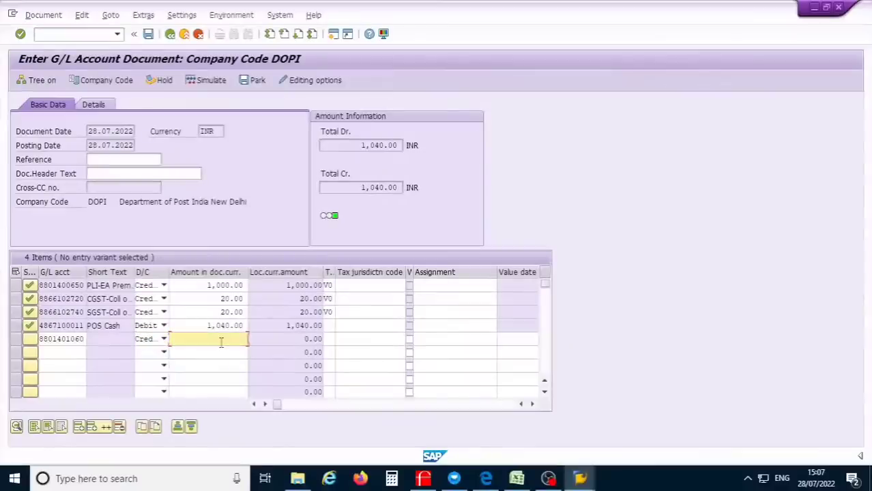
{"action": "key", "text": "Tab"}
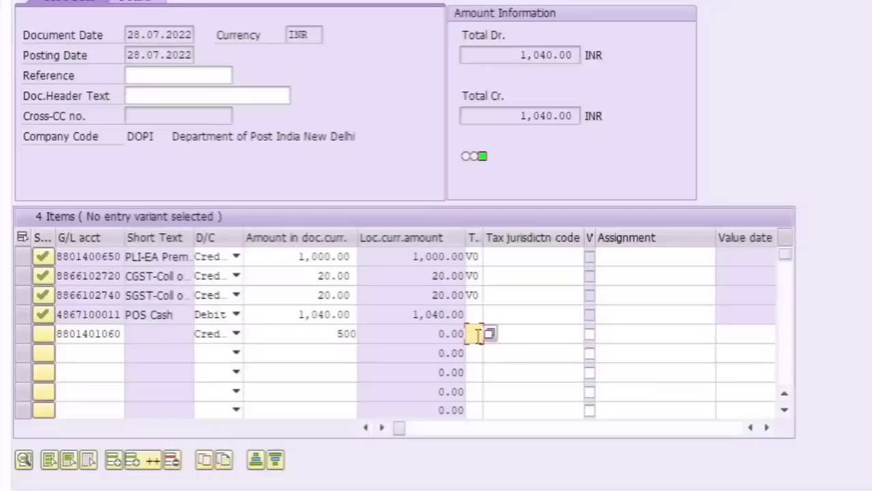
{"action": "type", "text": "V0"}
{"action": "left_click", "coordinate": [56, 351]}
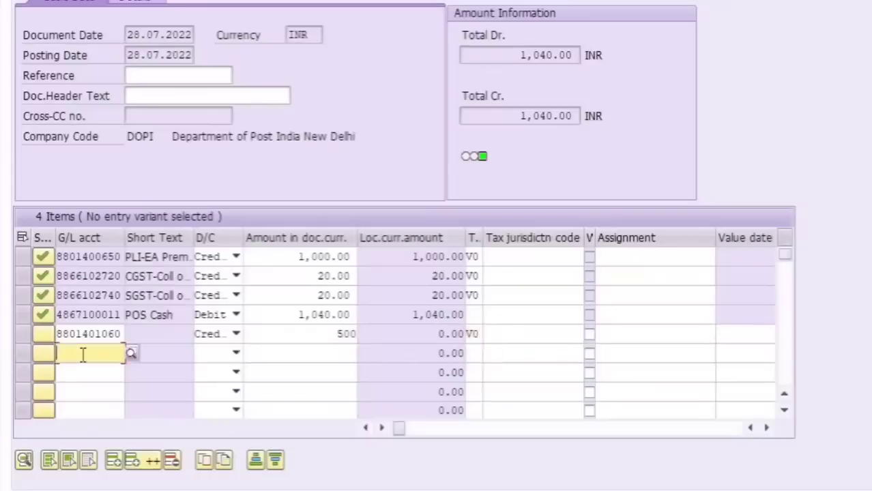
{"action": "type", "text": "8866102850"}
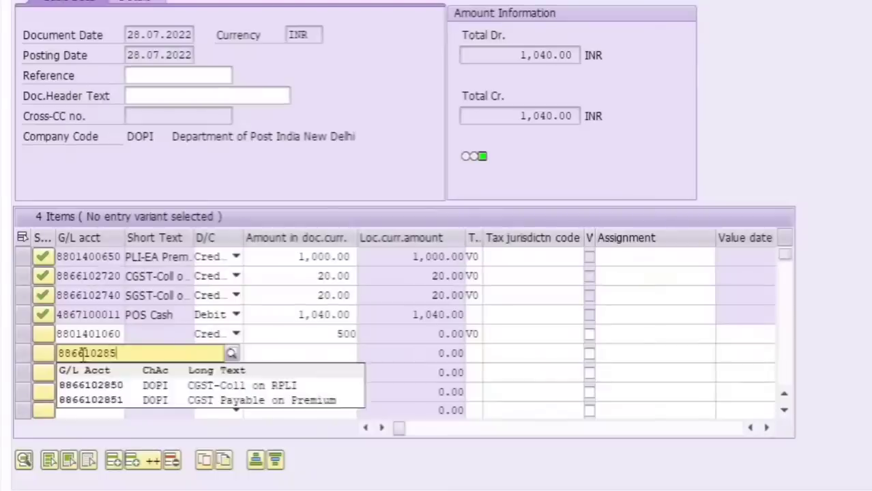
{"action": "left_click", "coordinate": [166, 387]}
{"action": "left_click", "coordinate": [235, 353]}
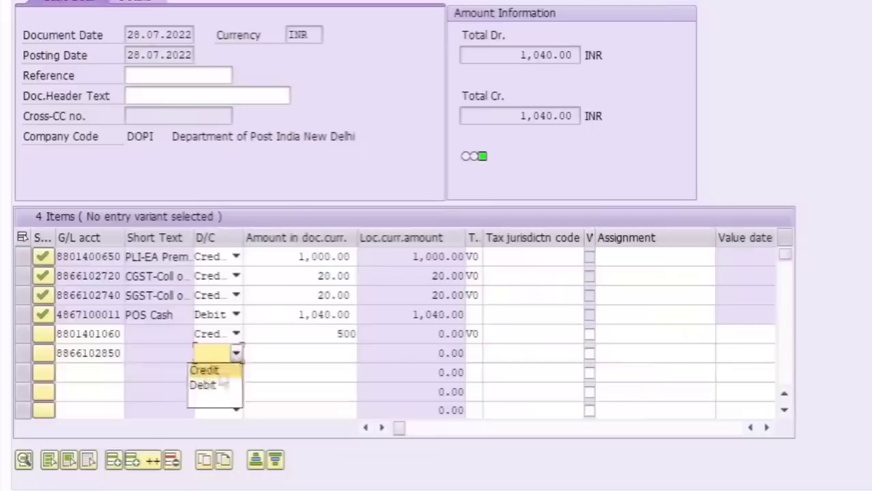
{"action": "left_click", "coordinate": [204, 370]}
{"action": "left_click", "coordinate": [352, 353]}
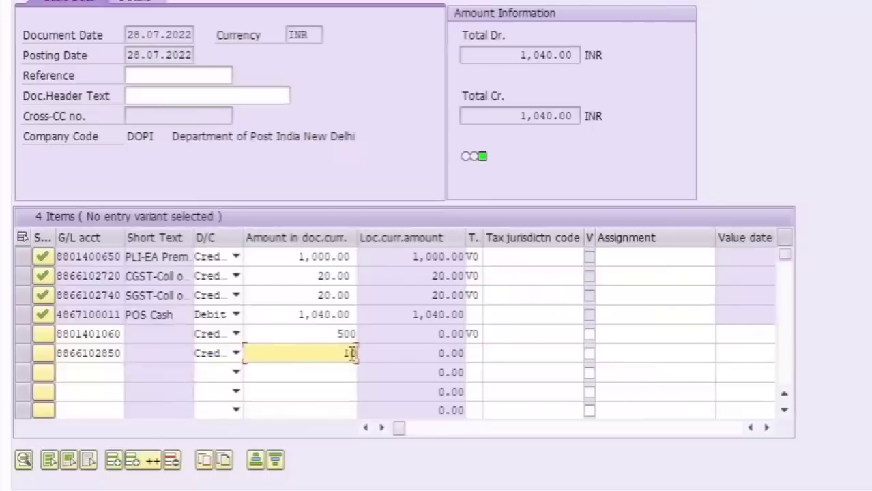
{"action": "type", "text": "10"}
{"action": "left_click", "coordinate": [471, 353]}
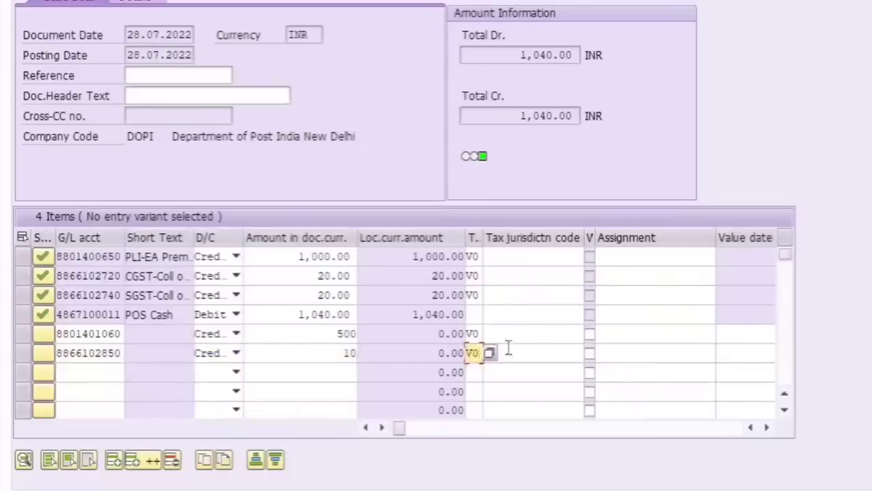
{"action": "left_click_drag", "start_coordinate": [401, 430], "coordinate": [486, 430]}
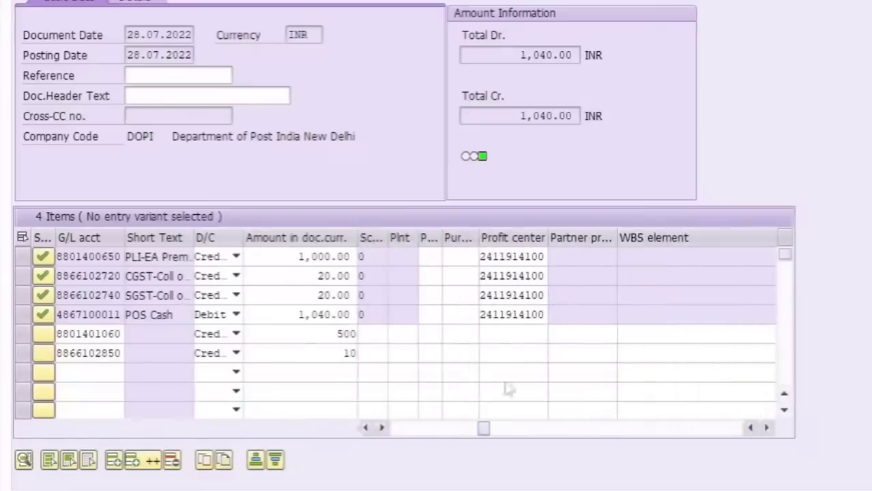
{"action": "left_click", "coordinate": [512, 333]}
{"action": "type", "text": "2411914100"}
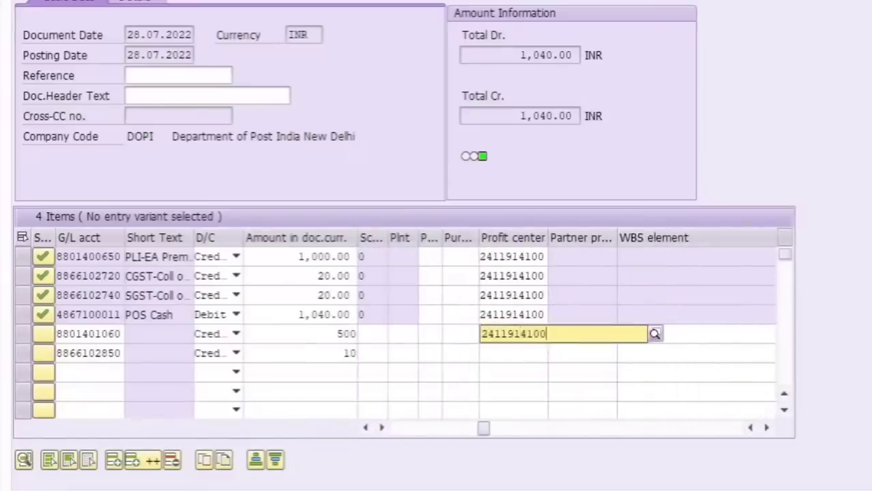
{"action": "left_click", "coordinate": [516, 352]}
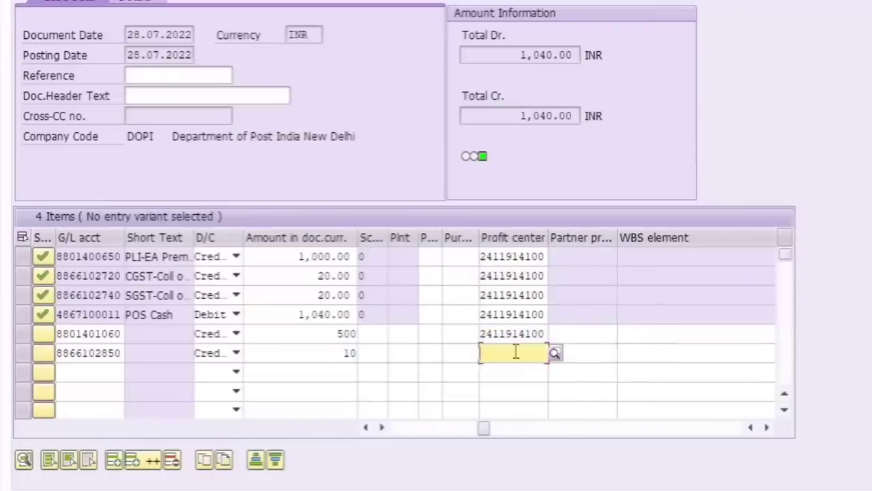
{"action": "type", "text": "2411914100"}
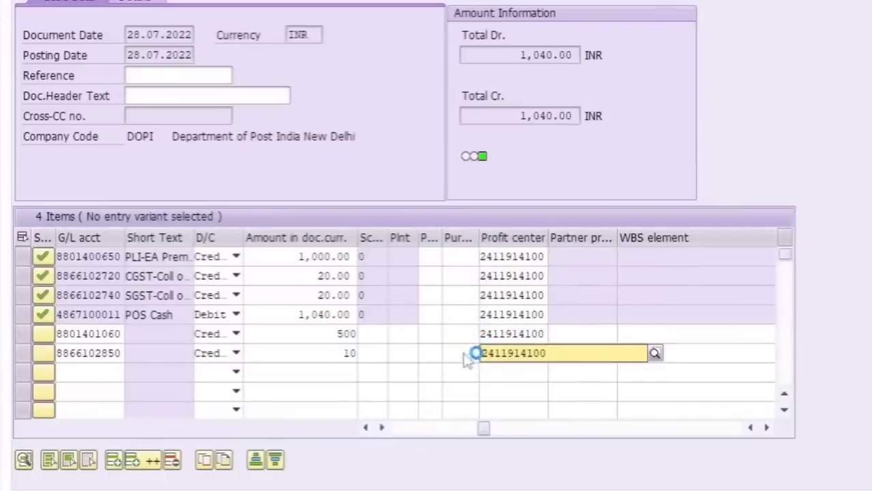
{"action": "left_click", "coordinate": [89, 372]}
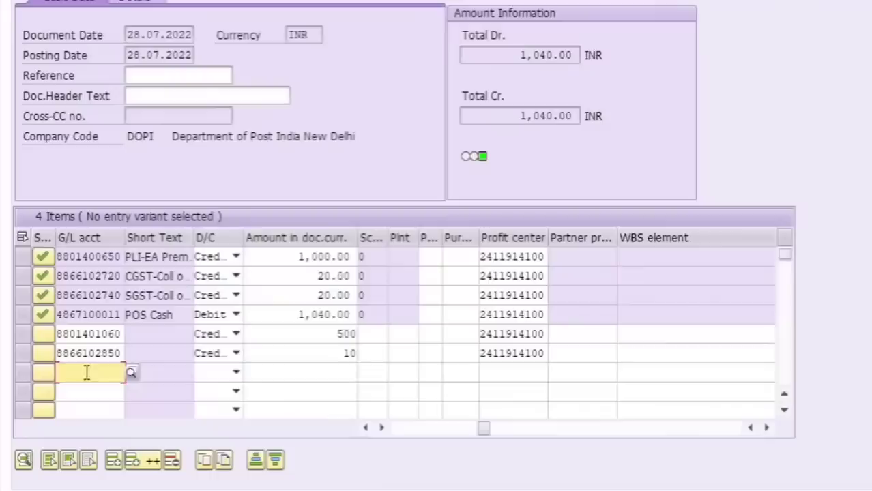
{"action": "type", "text": "8866102870"}
{"action": "left_click", "coordinate": [235, 373]}
{"action": "left_click", "coordinate": [205, 390]}
{"action": "left_click", "coordinate": [348, 373]}
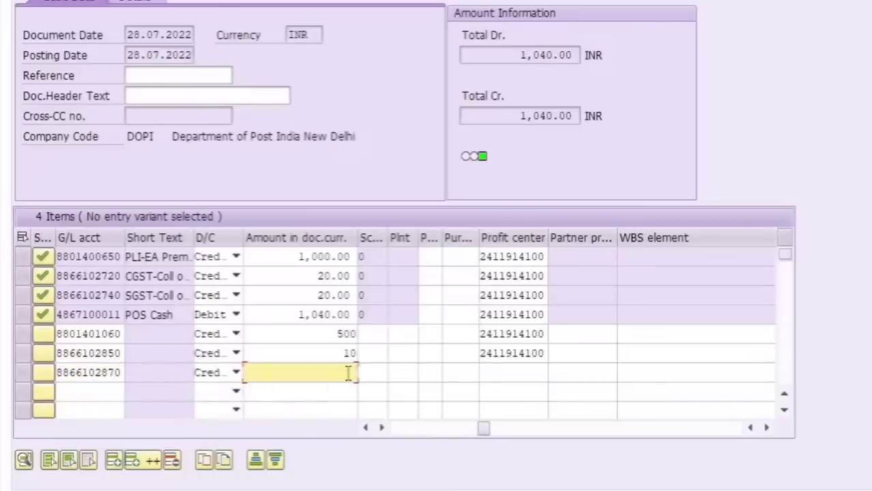
{"action": "type", "text": "10"}
{"action": "key", "text": "Tab"}
{"action": "type", "text": "V0"}
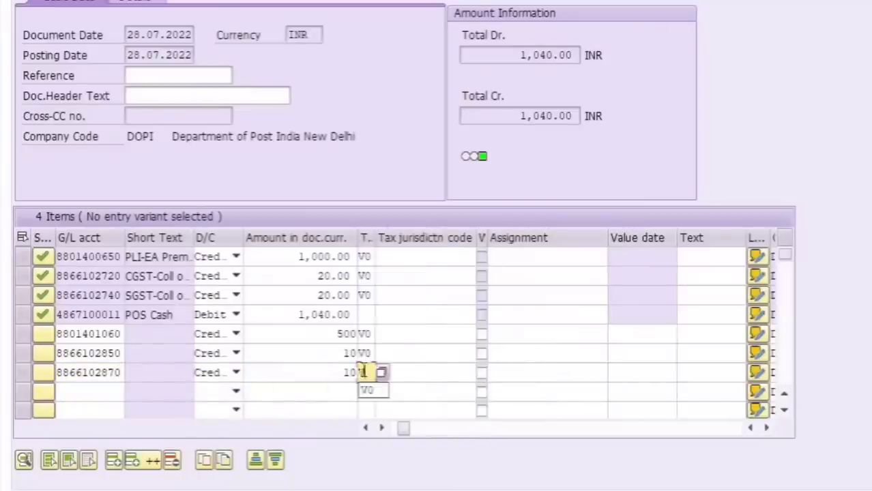
{"action": "key", "text": "Tab"}
{"action": "key", "text": "Tab"}
{"action": "key", "text": "Tab"}
{"action": "key", "text": "Tab"}
{"action": "key", "text": "Tab"}
{"action": "key", "text": "Tab"}
{"action": "key", "text": "Tab"}
{"action": "key", "text": "Tab"}
{"action": "key", "text": "Tab"}
{"action": "key", "text": "Tab"}
{"action": "key", "text": "Tab"}
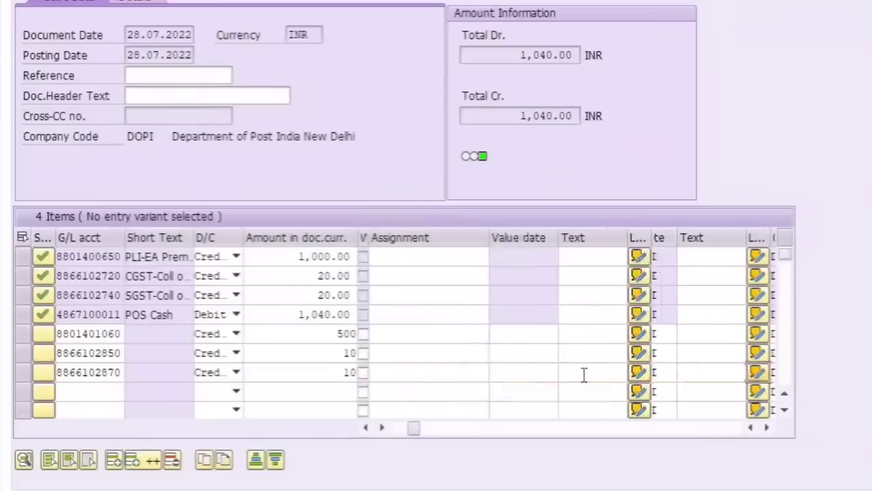
{"action": "key", "text": "Tab"}
{"action": "key", "text": "Tab"}
{"action": "key", "text": "Tab"}
{"action": "key", "text": "Tab"}
{"action": "key", "text": "Tab"}
{"action": "key", "text": "Tab"}
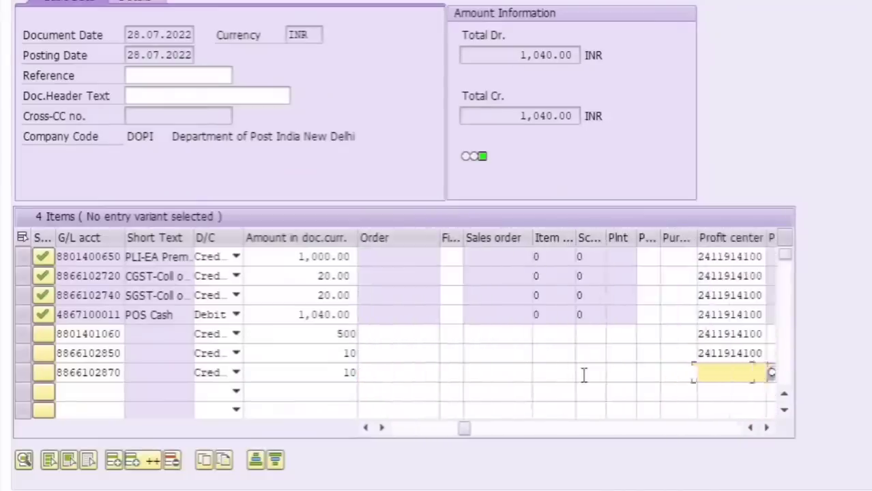
{"action": "type", "text": "2411914100"}
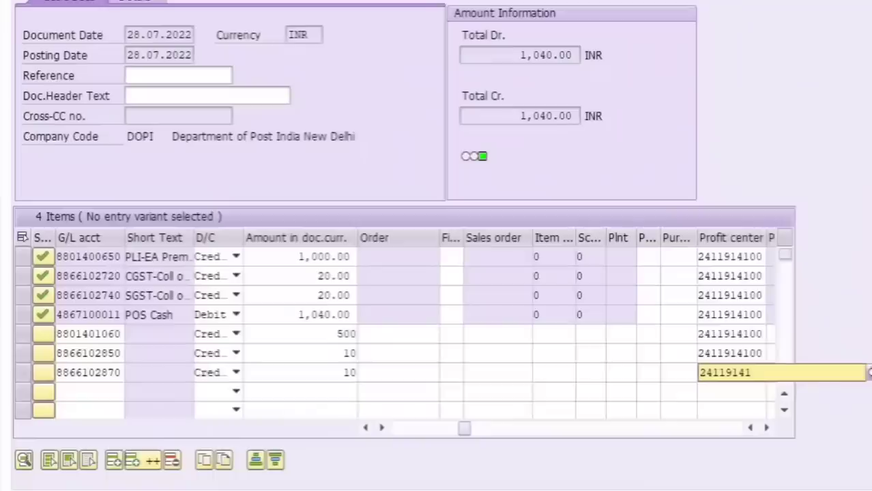
{"action": "left_click", "coordinate": [685, 377]}
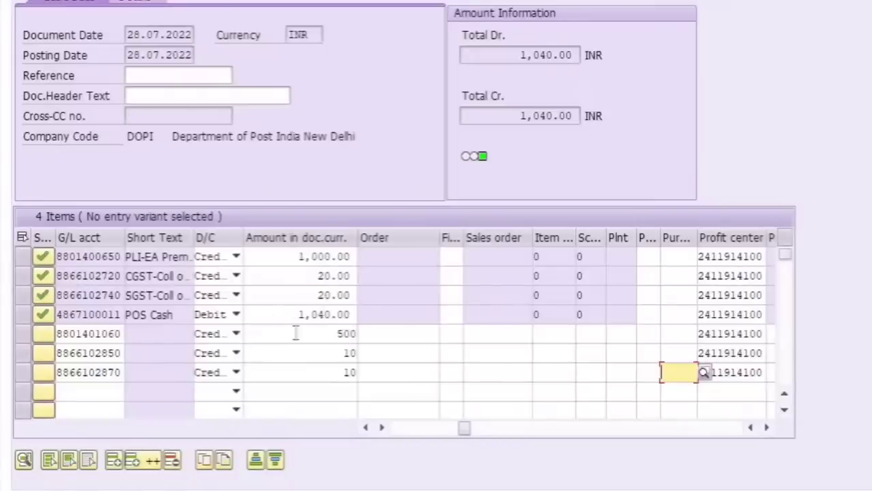
Set the POS Cash debit line item's amount to 1560
{"action": "left_click_drag", "start_coordinate": [464, 428], "coordinate": [397, 428]}
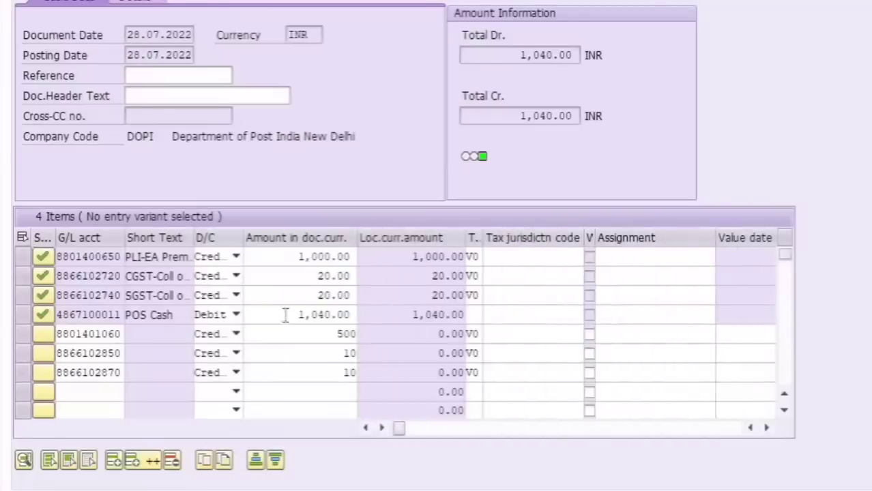
{"action": "left_click_drag", "start_coordinate": [284, 314], "coordinate": [371, 313]}
{"action": "type", "text": "1560"}
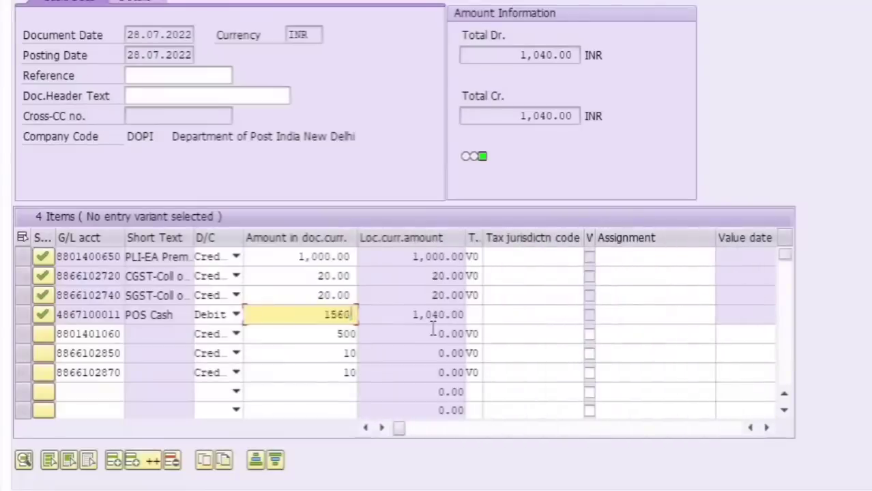
{"action": "key", "text": "Tab"}
{"action": "left_click", "coordinate": [44, 335]}
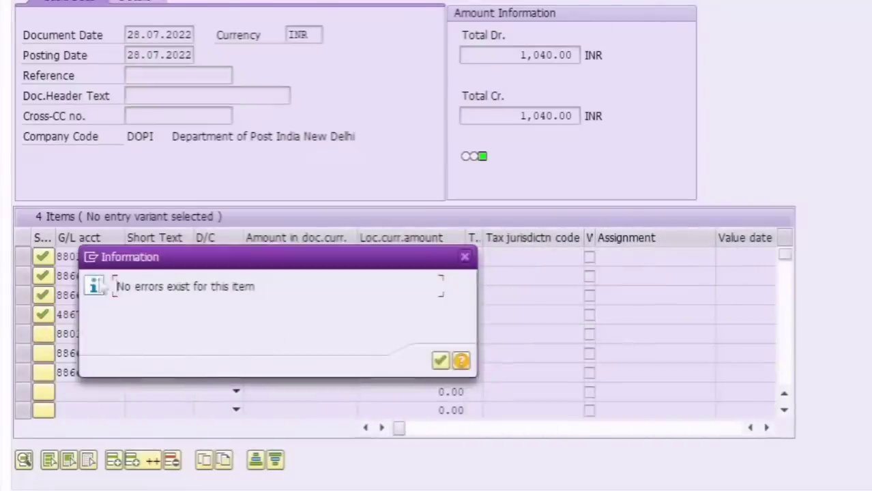
{"action": "key", "text": "Return"}
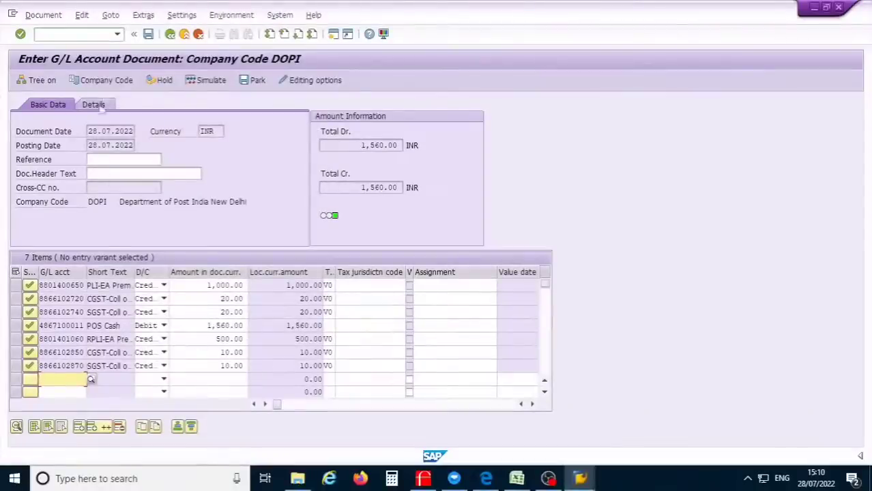
Simulate the document to review its posting overview, and return to the G/L document entry
{"action": "left_click", "coordinate": [43, 15]}
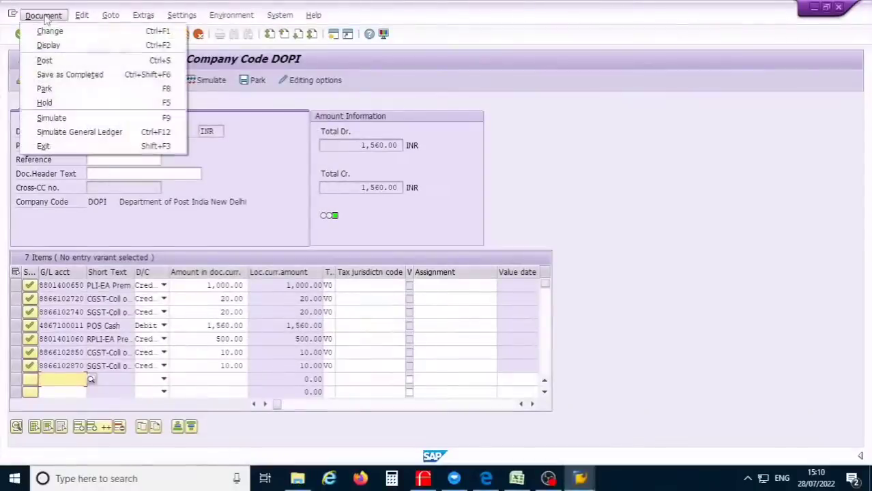
{"action": "left_click", "coordinate": [54, 119]}
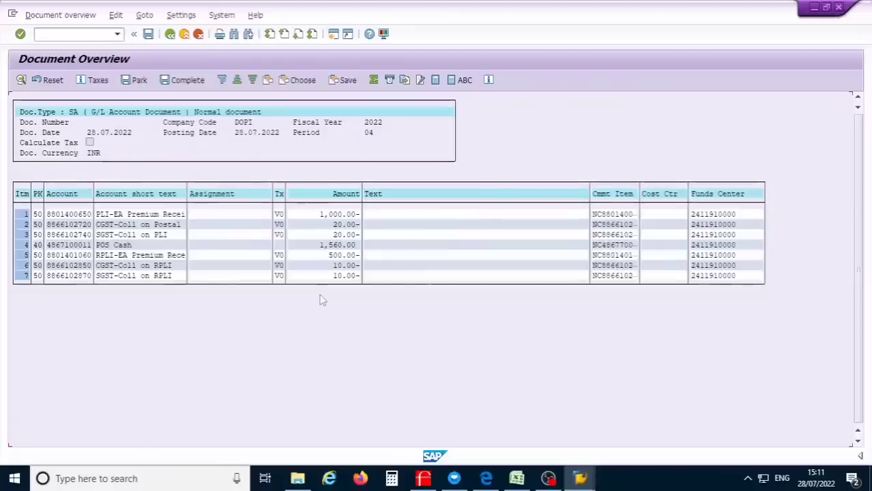
{"action": "left_click", "coordinate": [170, 34]}
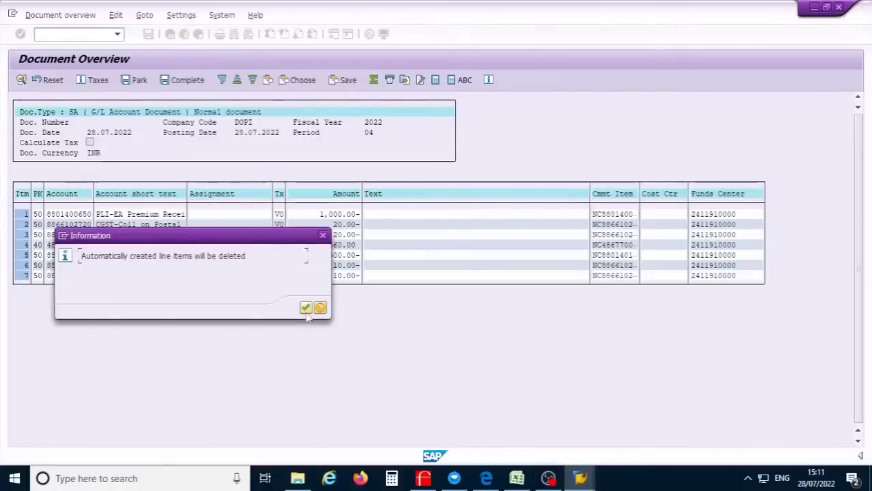
{"action": "left_click", "coordinate": [306, 308]}
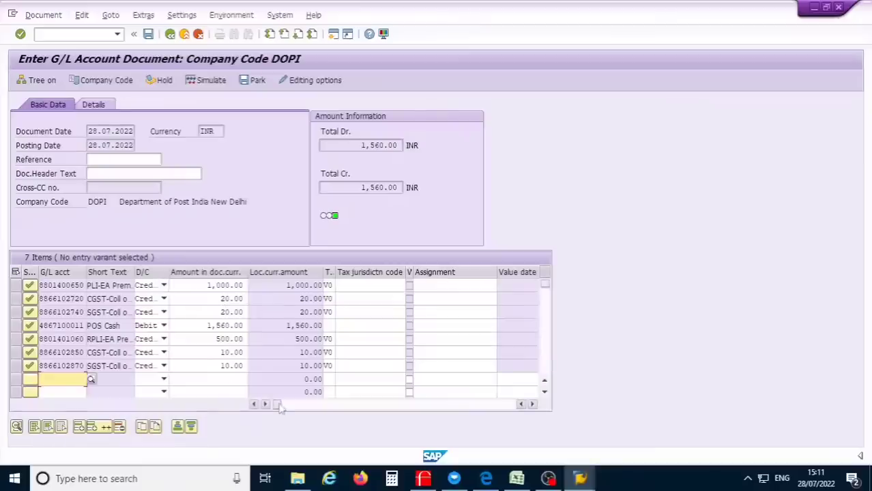
Examine the line items' remaining columns, including business area, profit center, funds center, commitment item, fund, material and functional area
{"action": "left_click", "coordinate": [533, 405]}
{"action": "left_click", "coordinate": [533, 405]}
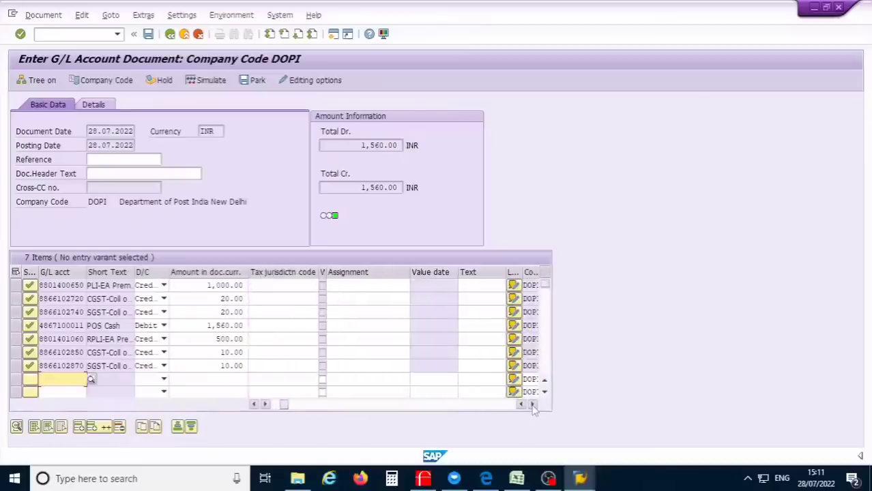
{"action": "left_click", "coordinate": [533, 405]}
{"action": "left_click", "coordinate": [533, 405]}
{"action": "left_click", "coordinate": [533, 405]}
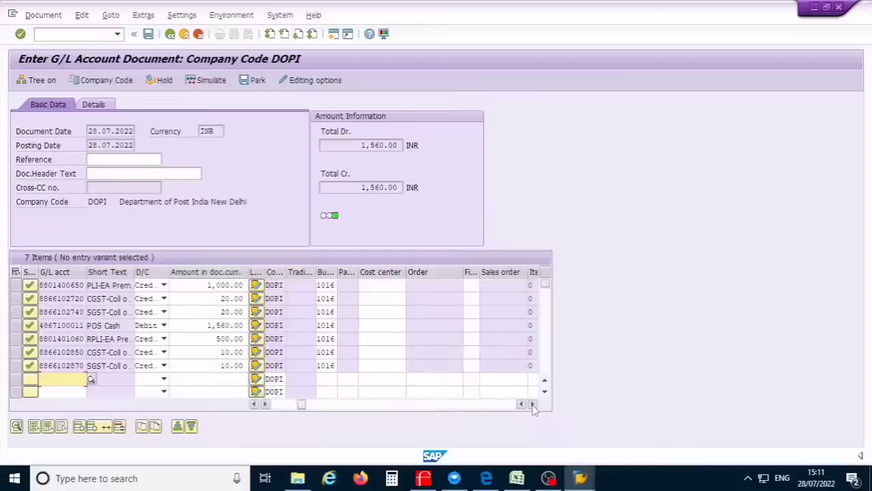
{"action": "left_click", "coordinate": [533, 405]}
{"action": "left_click", "coordinate": [533, 404]}
{"action": "left_click", "coordinate": [533, 405]}
{"action": "left_click", "coordinate": [533, 405]}
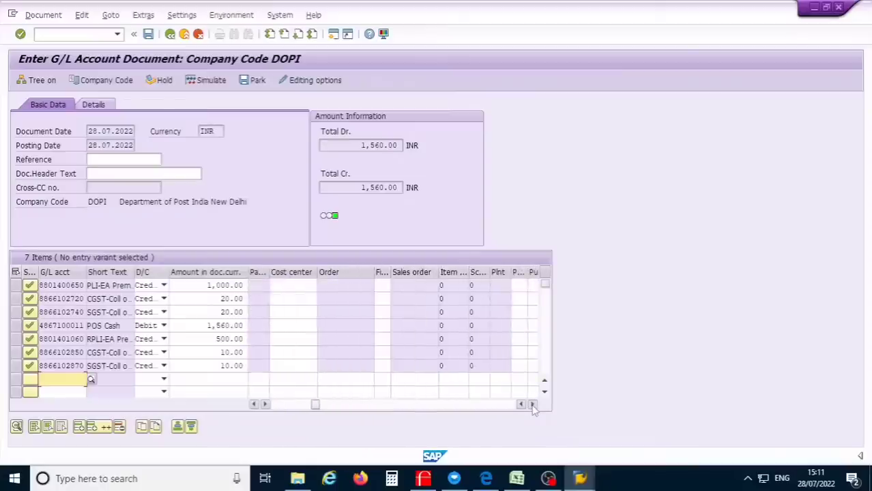
{"action": "left_click", "coordinate": [533, 405]}
{"action": "left_click", "coordinate": [533, 405]}
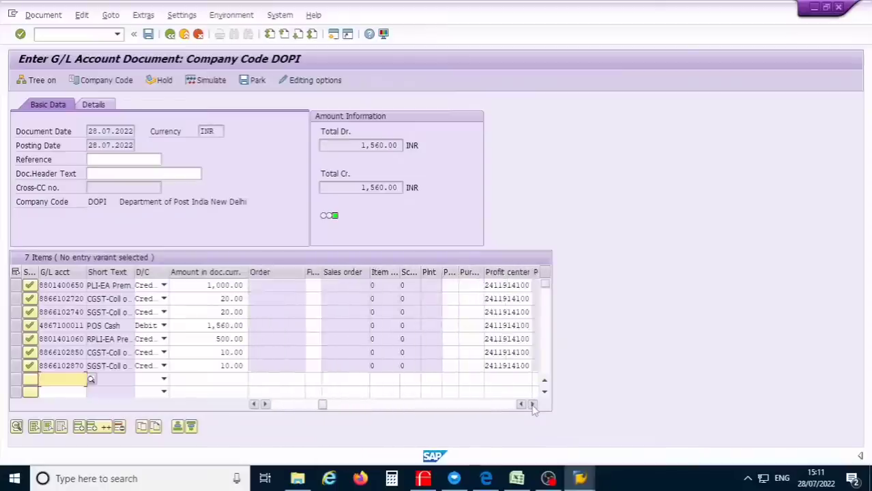
{"action": "left_click", "coordinate": [533, 405]}
{"action": "left_click", "coordinate": [533, 405]}
{"action": "left_click", "coordinate": [533, 404]}
{"action": "left_click", "coordinate": [533, 405]}
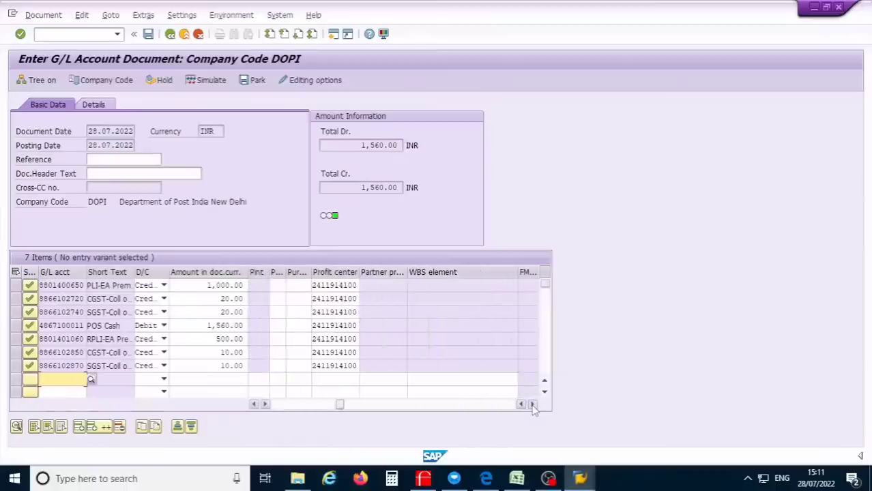
{"action": "left_click", "coordinate": [533, 404]}
{"action": "left_click", "coordinate": [533, 404]}
{"action": "left_click", "coordinate": [533, 405]}
{"action": "left_click", "coordinate": [533, 404]}
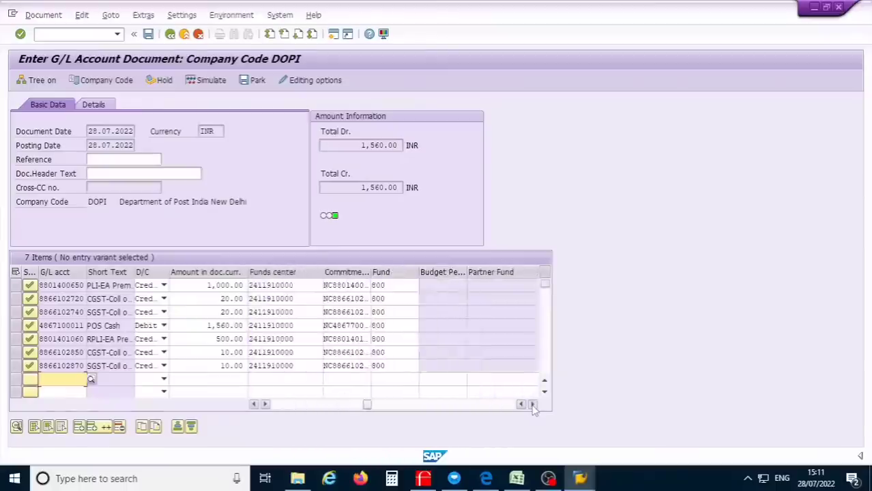
{"action": "left_click", "coordinate": [533, 405]}
{"action": "left_click", "coordinate": [533, 405]}
{"action": "left_click", "coordinate": [533, 405]}
{"action": "left_click", "coordinate": [533, 404]}
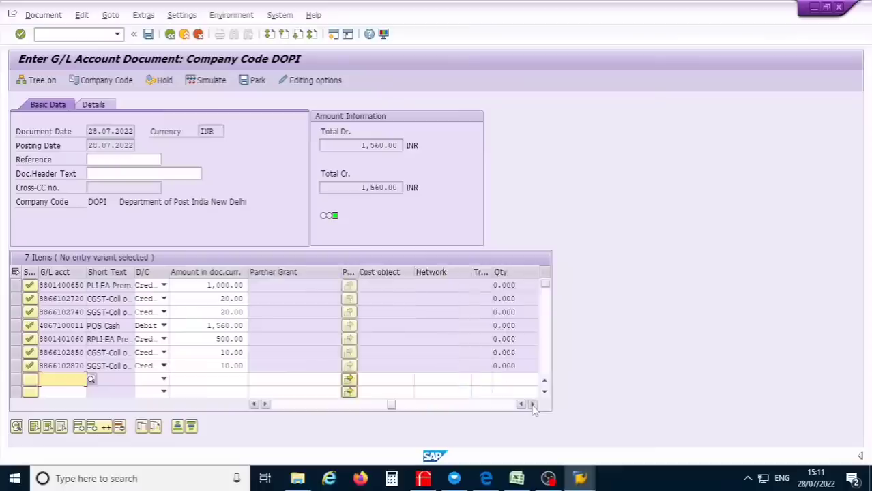
{"action": "left_click", "coordinate": [533, 405]}
{"action": "left_click", "coordinate": [533, 404]}
{"action": "left_click", "coordinate": [533, 405]}
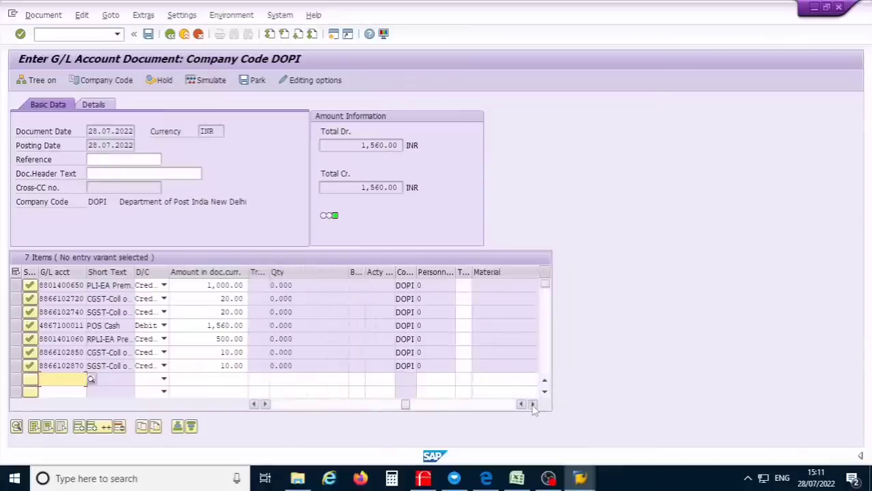
{"action": "left_click", "coordinate": [532, 404]}
{"action": "left_click", "coordinate": [533, 405]}
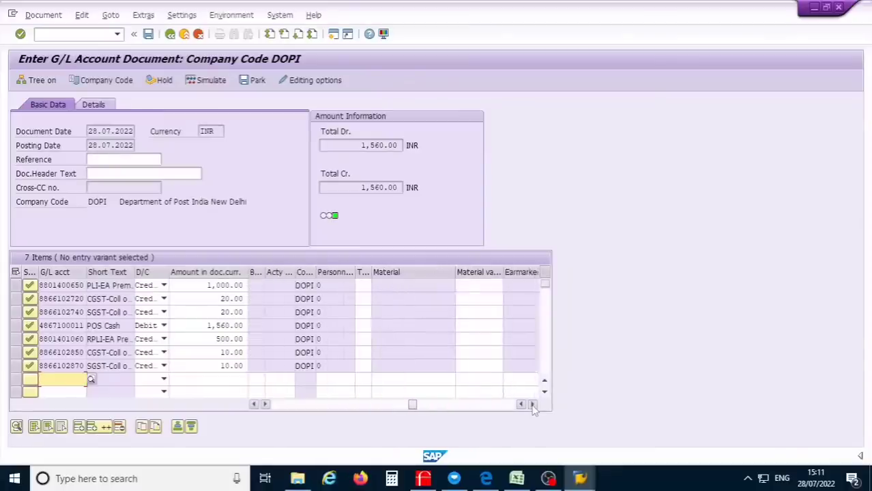
{"action": "left_click", "coordinate": [533, 405]}
{"action": "left_click", "coordinate": [533, 405]}
{"action": "left_click", "coordinate": [533, 405]}
{"action": "left_click", "coordinate": [533, 405]}
{"action": "left_click", "coordinate": [533, 405]}
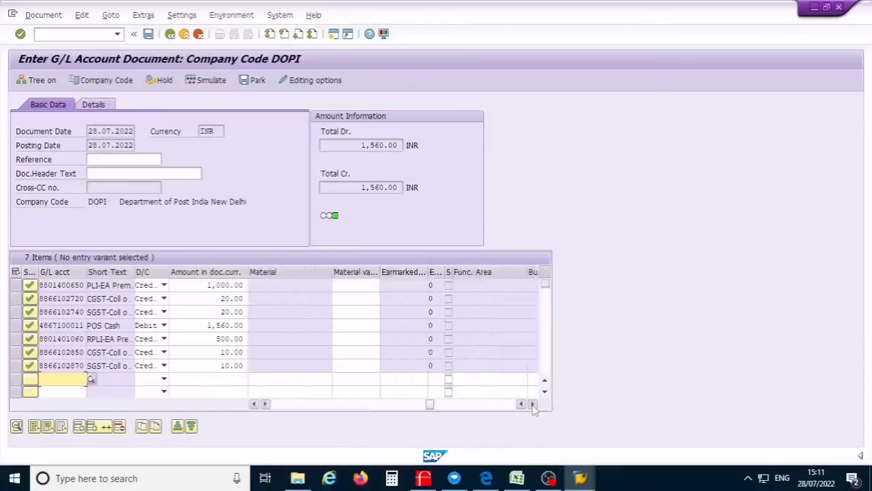